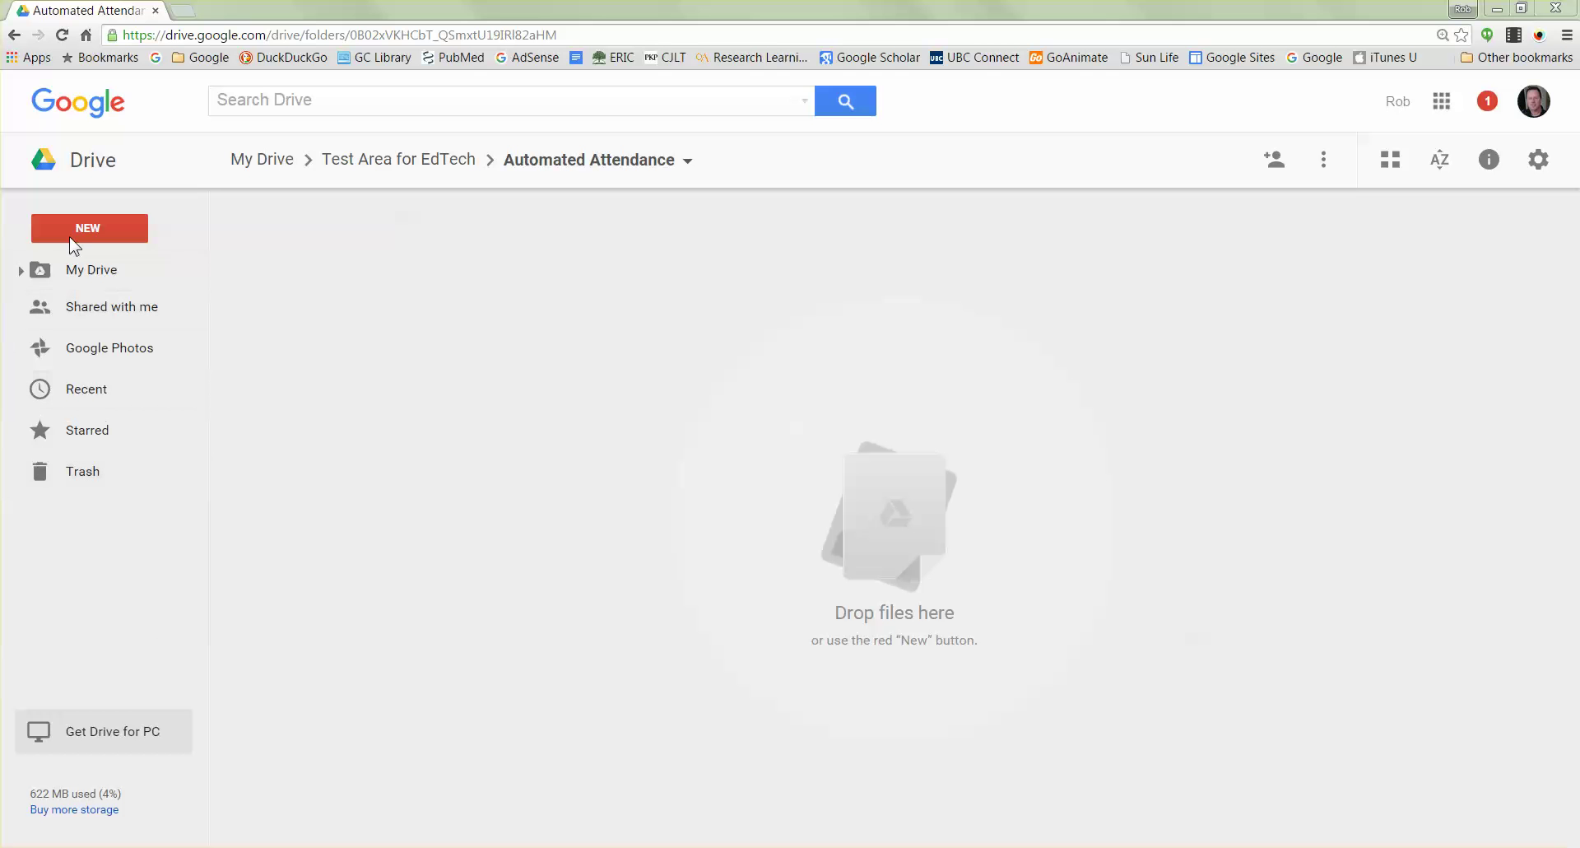
# - Create a new Google Form in the Automated Attendance folder and title it "Attendance 101"
pyautogui.click(99, 227)
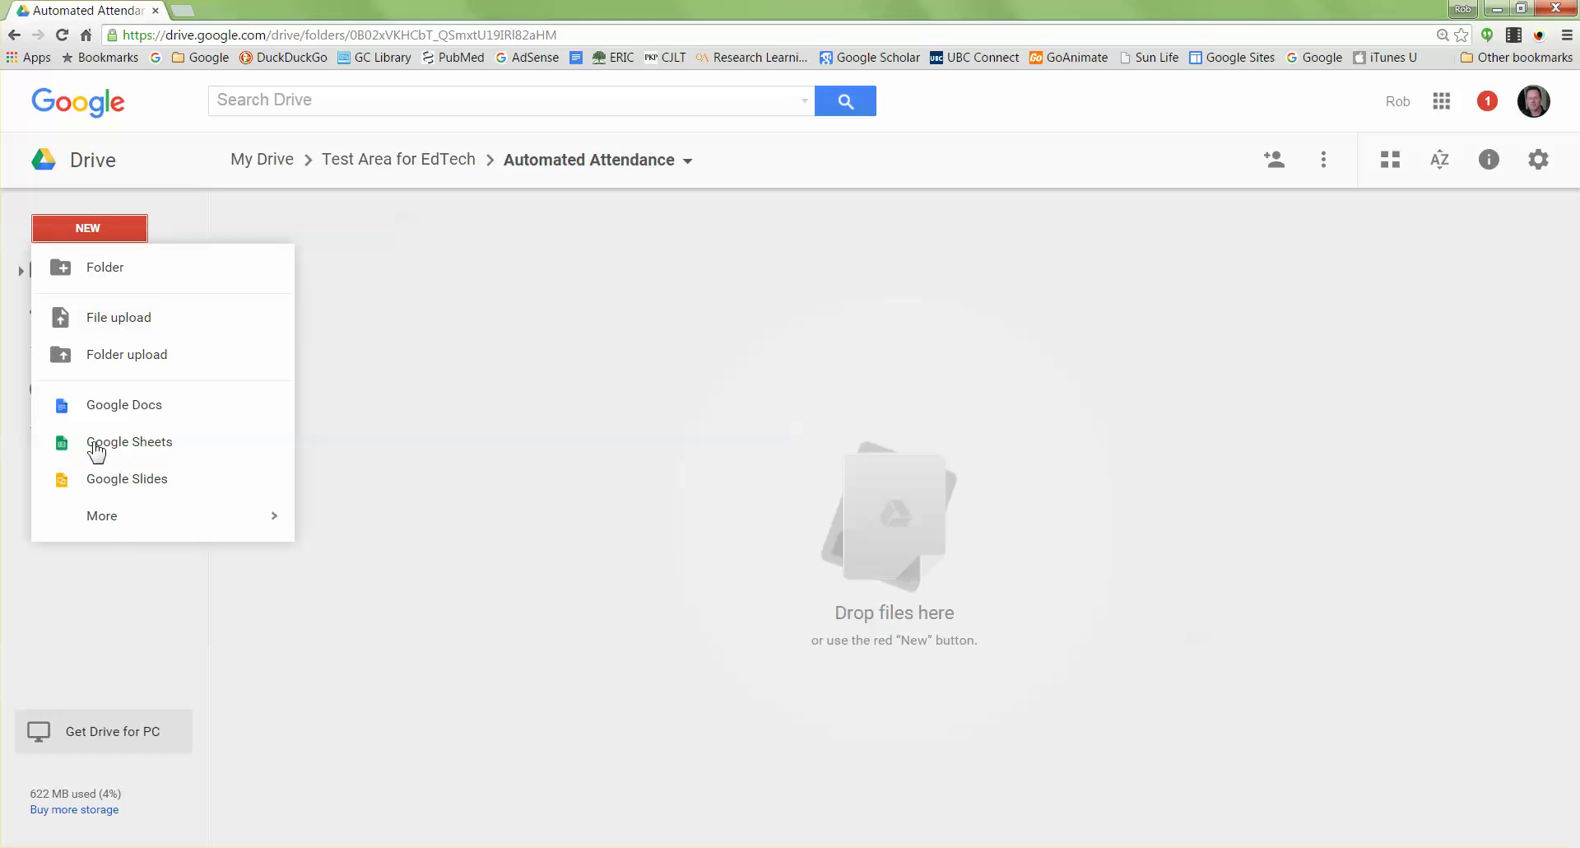
pyautogui.moveTo(114, 525)
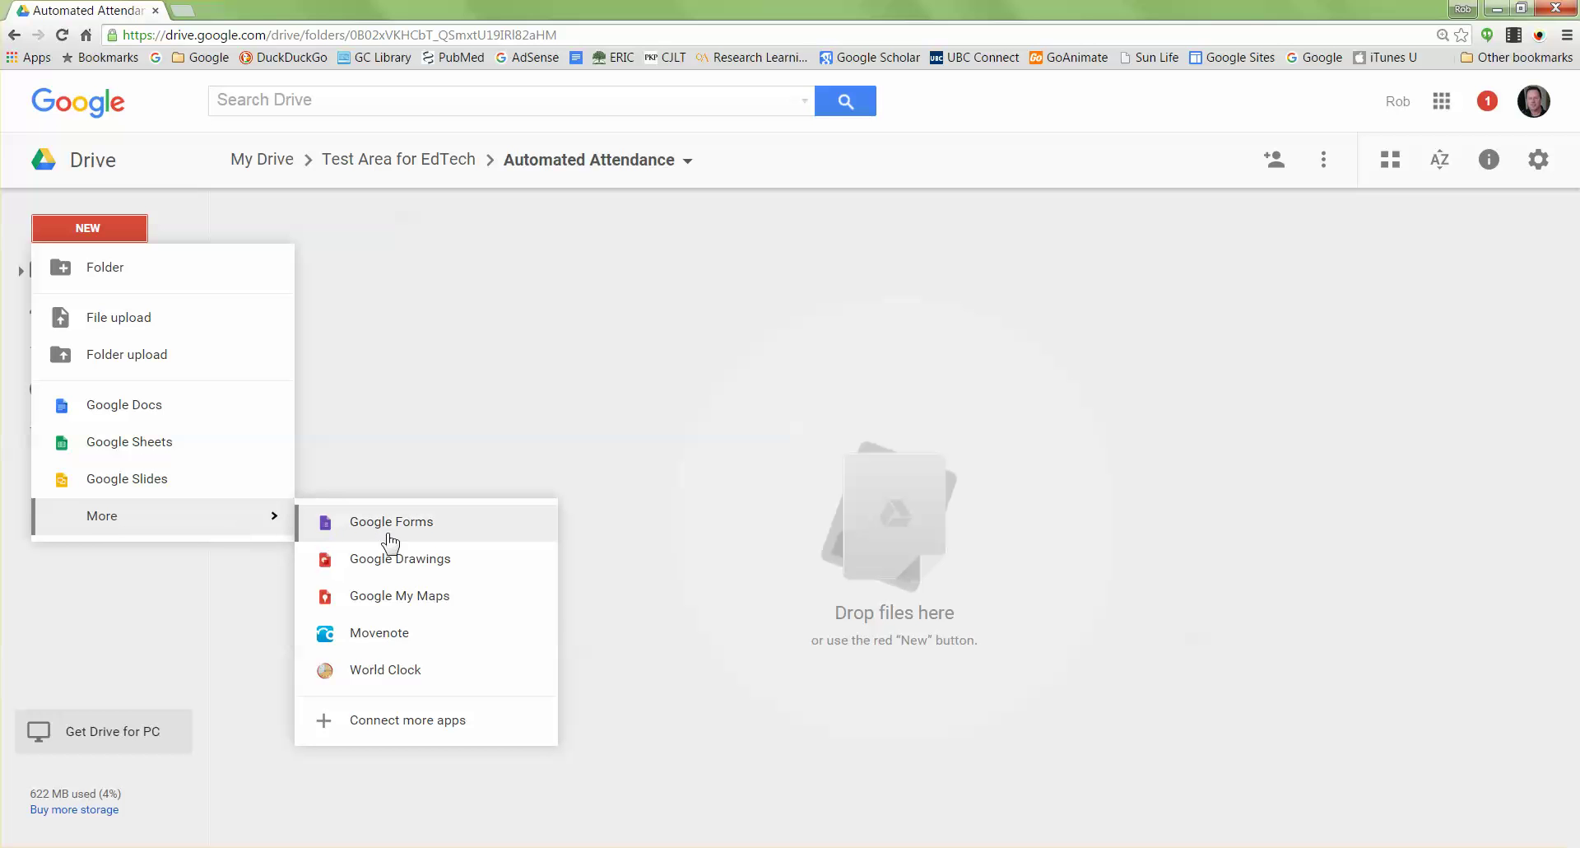
pyautogui.click(432, 530)
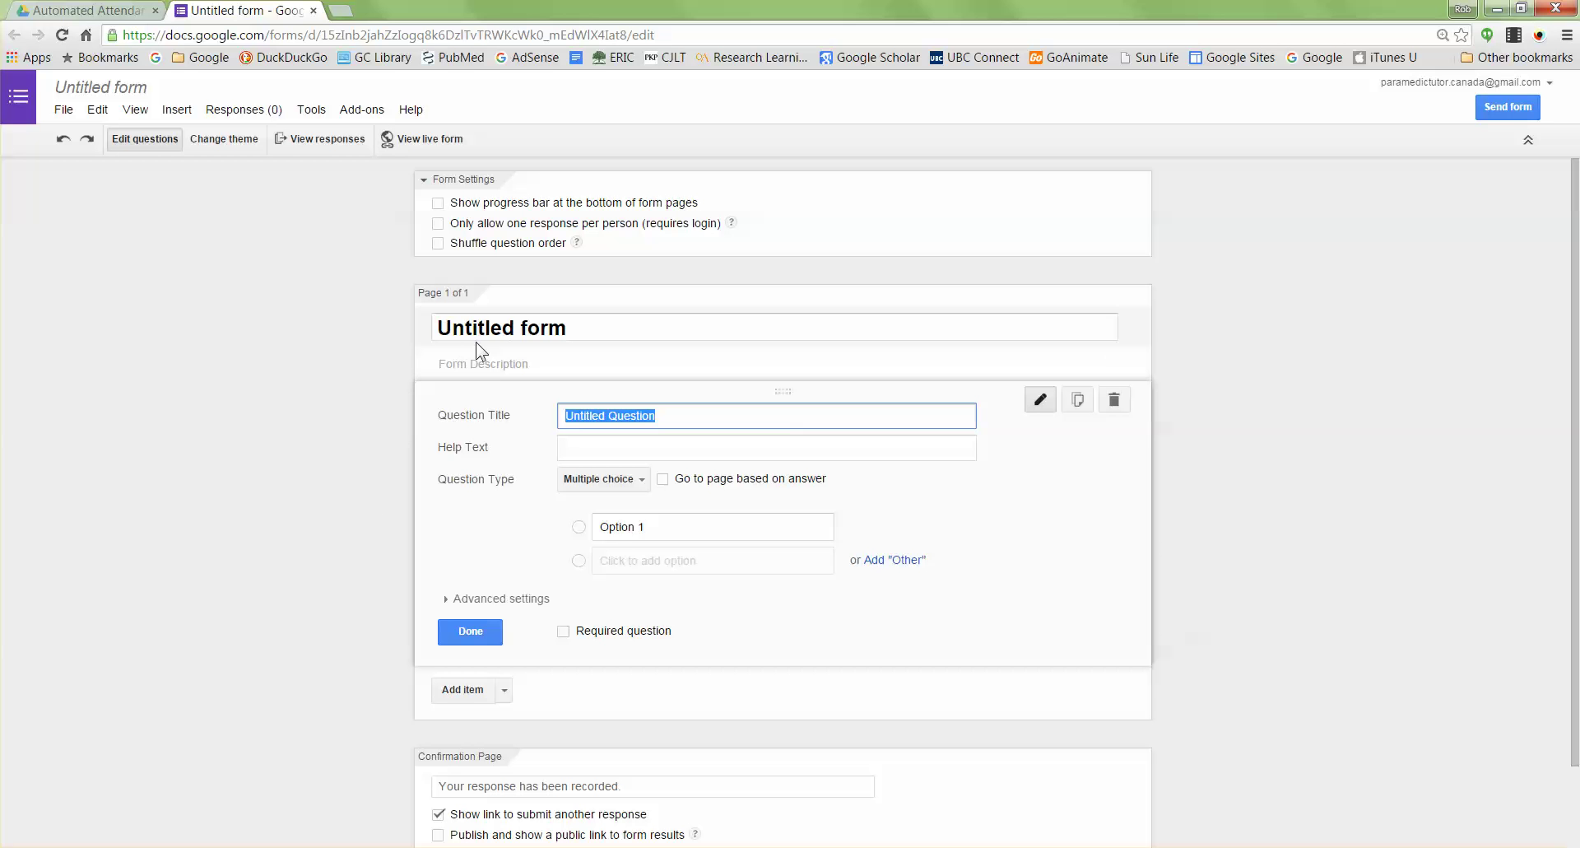
pyautogui.moveTo(575, 325); pyautogui.dragTo(425, 311)
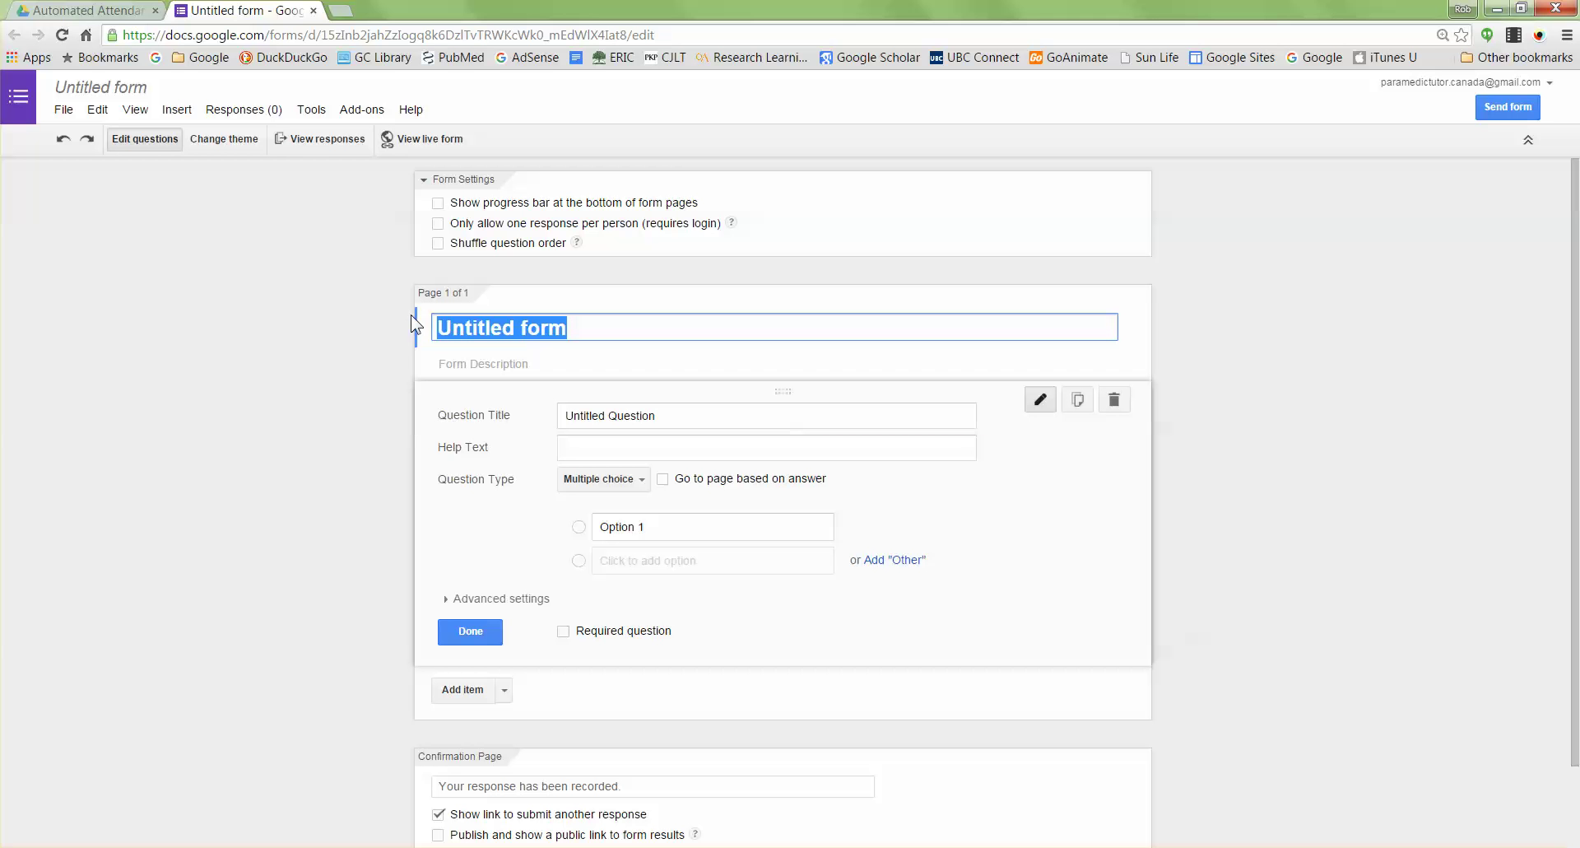
pyautogui.write('Att')
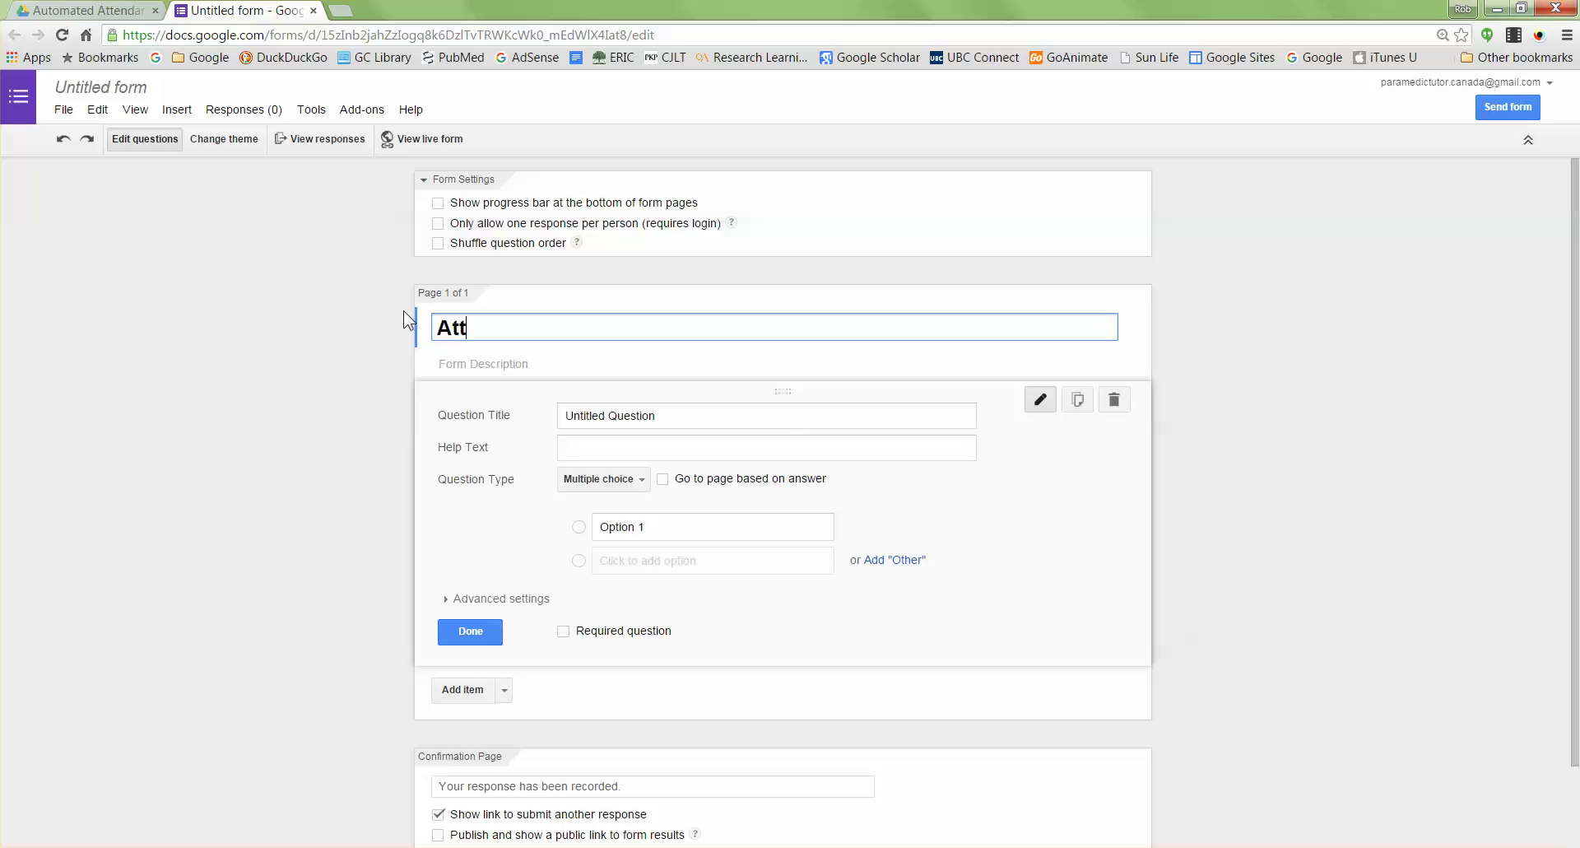
pyautogui.write('endance 101')
# - Title the form's first question "Last Name" and set its question type to Text
pyautogui.click(666, 416)
pyautogui.moveTo(666, 416); pyautogui.dragTo(511, 424)
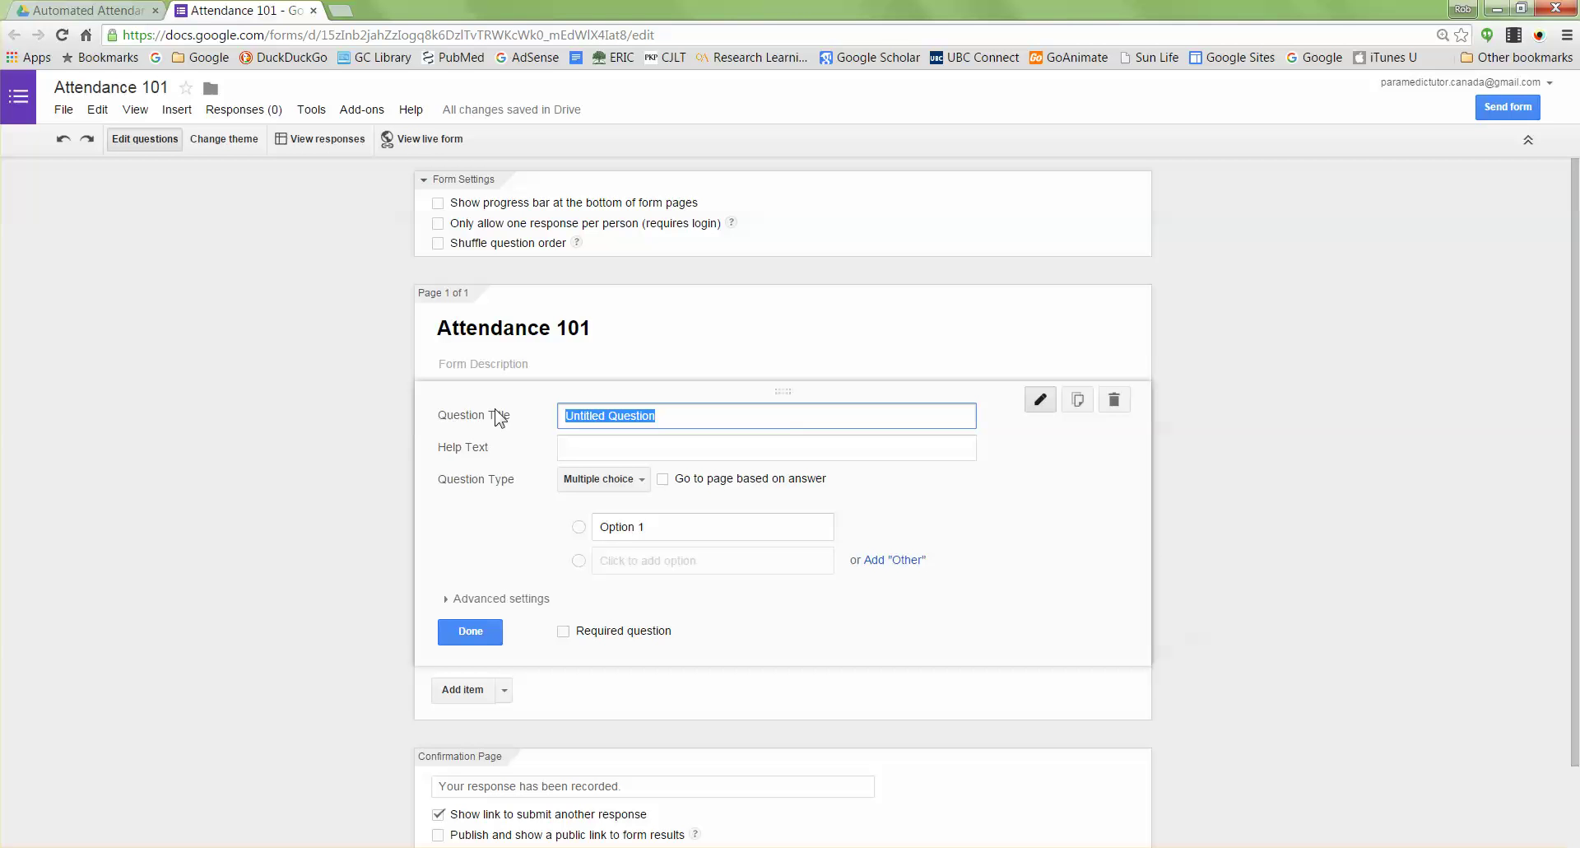
pyautogui.write('Last Name')
pyautogui.click(639, 481)
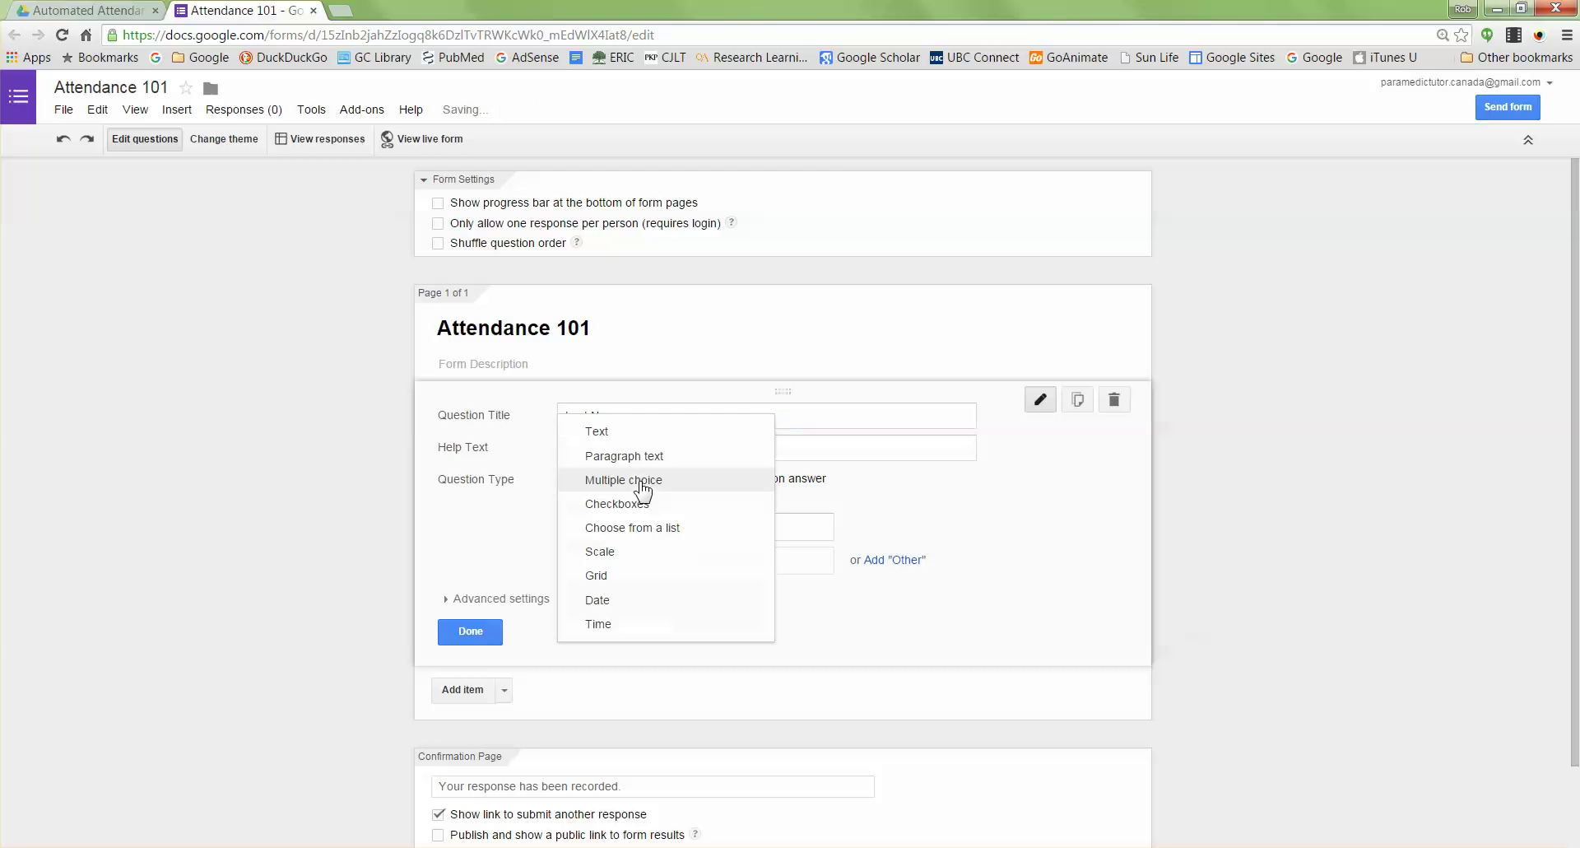
pyautogui.click(614, 430)
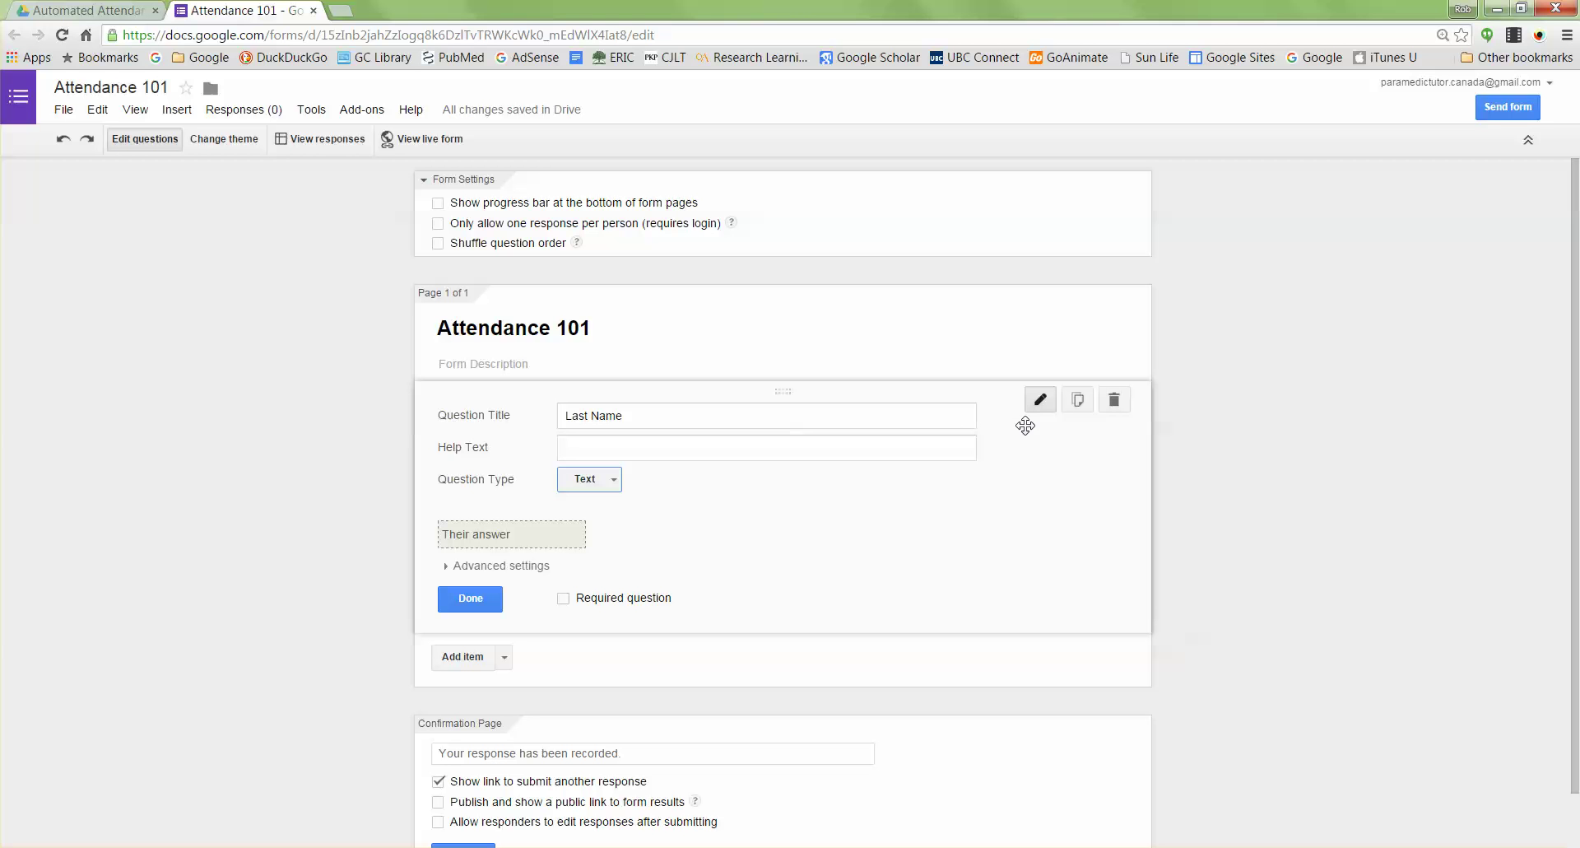
# - Duplicate the Last Name question, retitle the copy "First Name" and finish editing it
pyautogui.click(1078, 401)
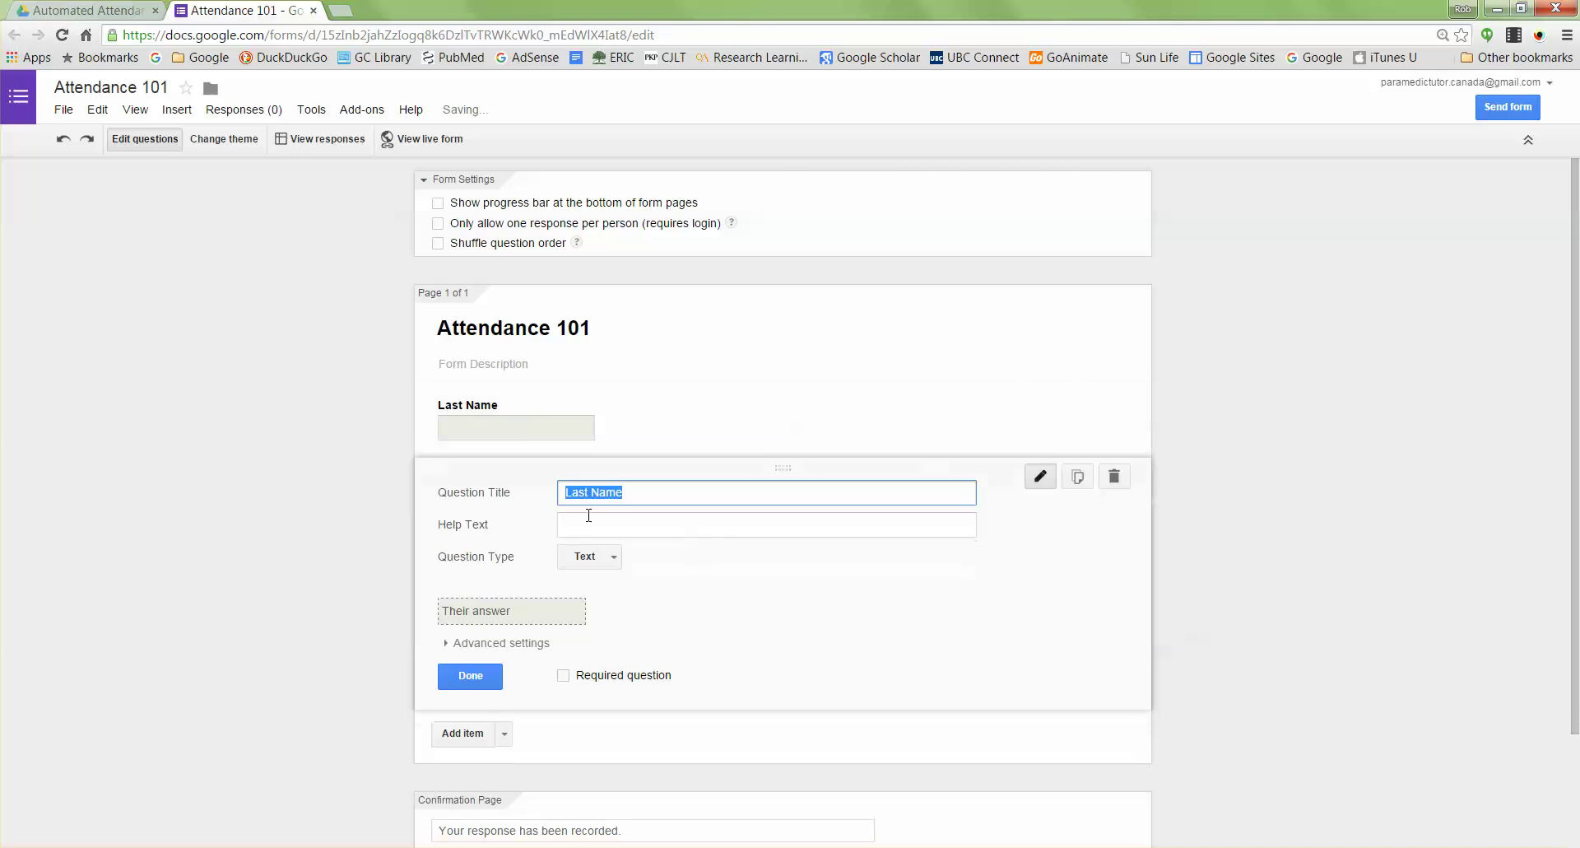
pyautogui.click(590, 491)
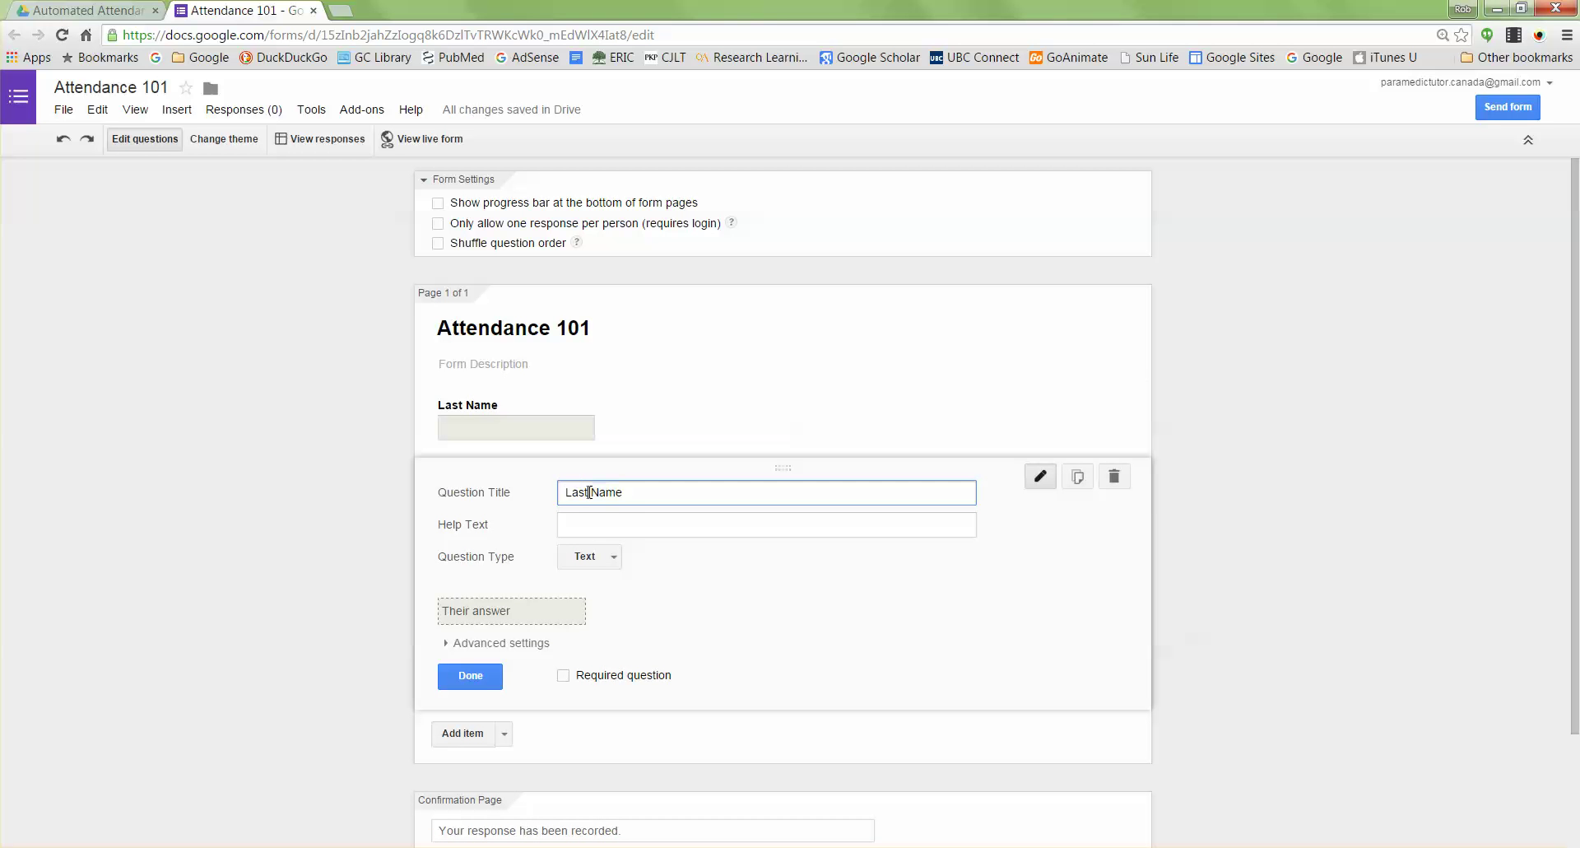
pyautogui.press('BackSpace')
pyautogui.press('BackSpace')
pyautogui.press('BackSpace')
pyautogui.press('BackSpace')
pyautogui.press('BackSpace')
pyautogui.write('First')
pyautogui.click(470, 675)
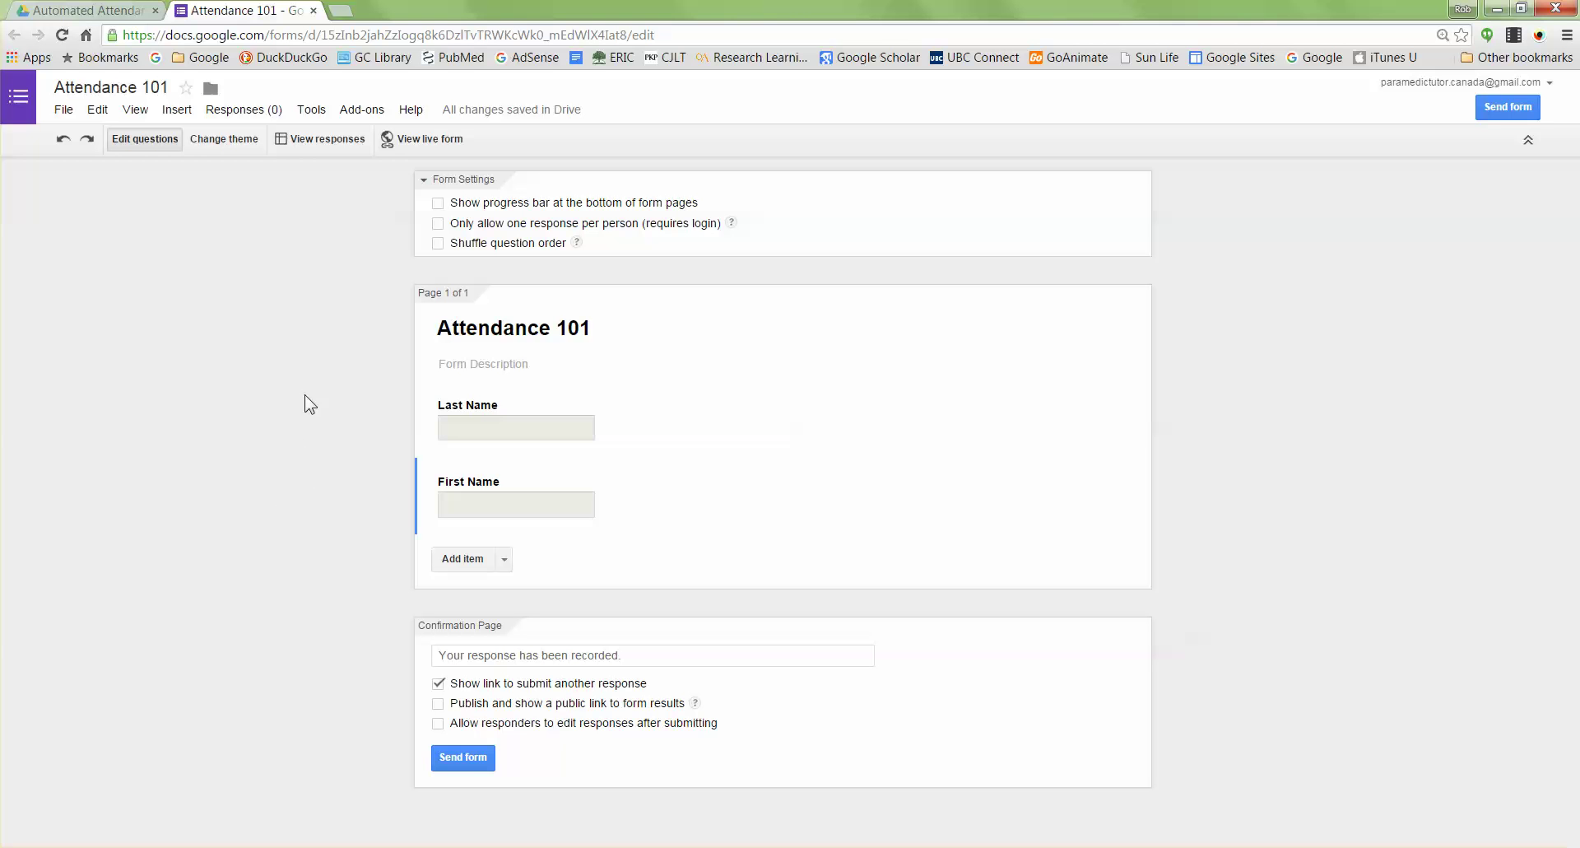
# - Apply the City Skyline theme to the attendance form
pyautogui.click(226, 138)
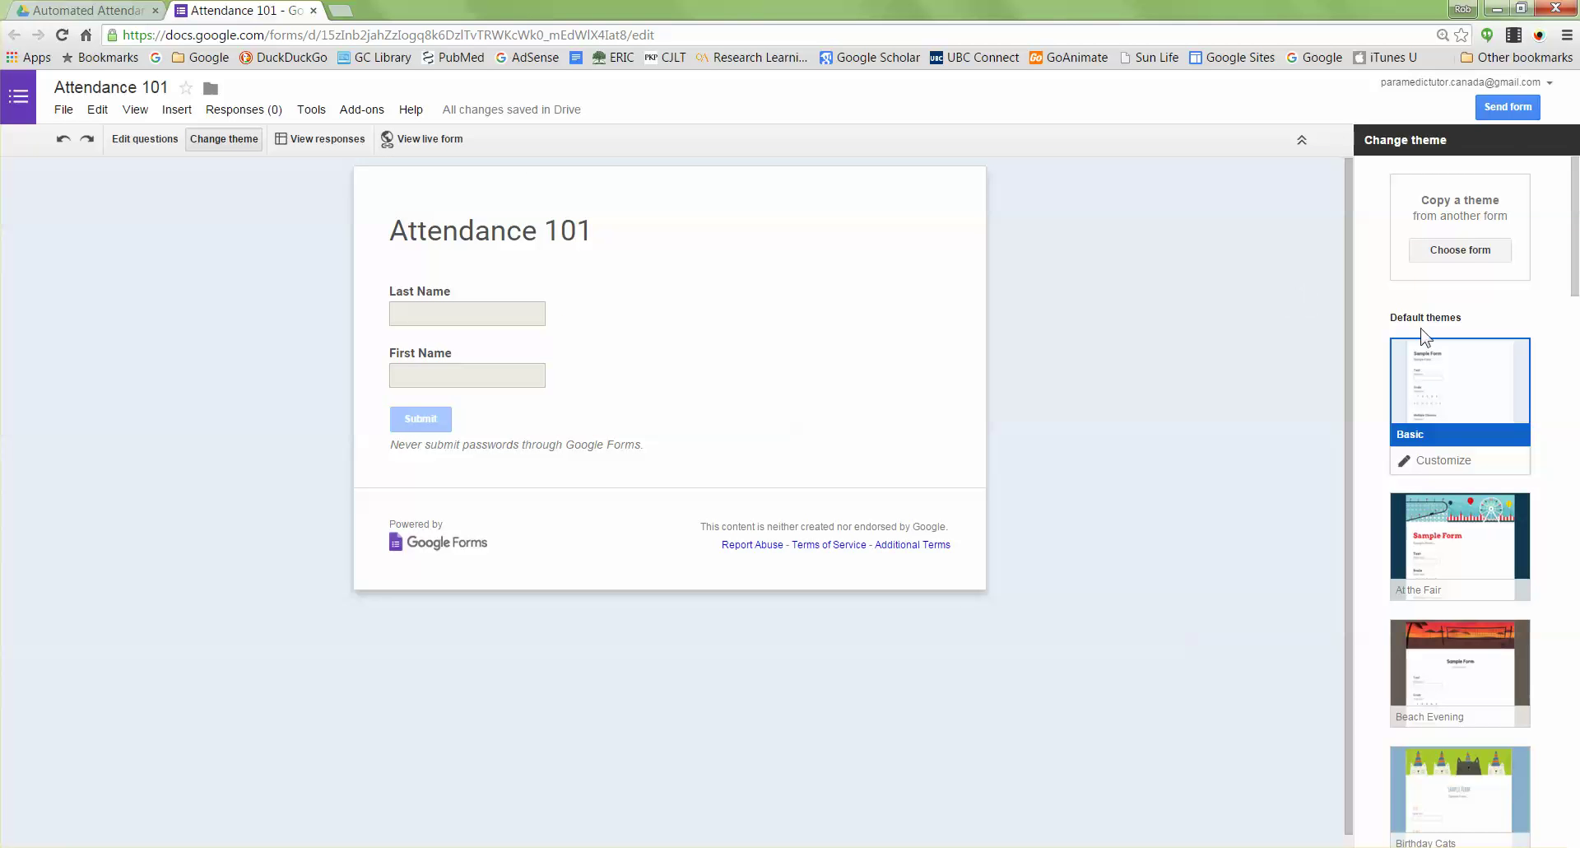
pyautogui.scroll(-6, 1514, 428)
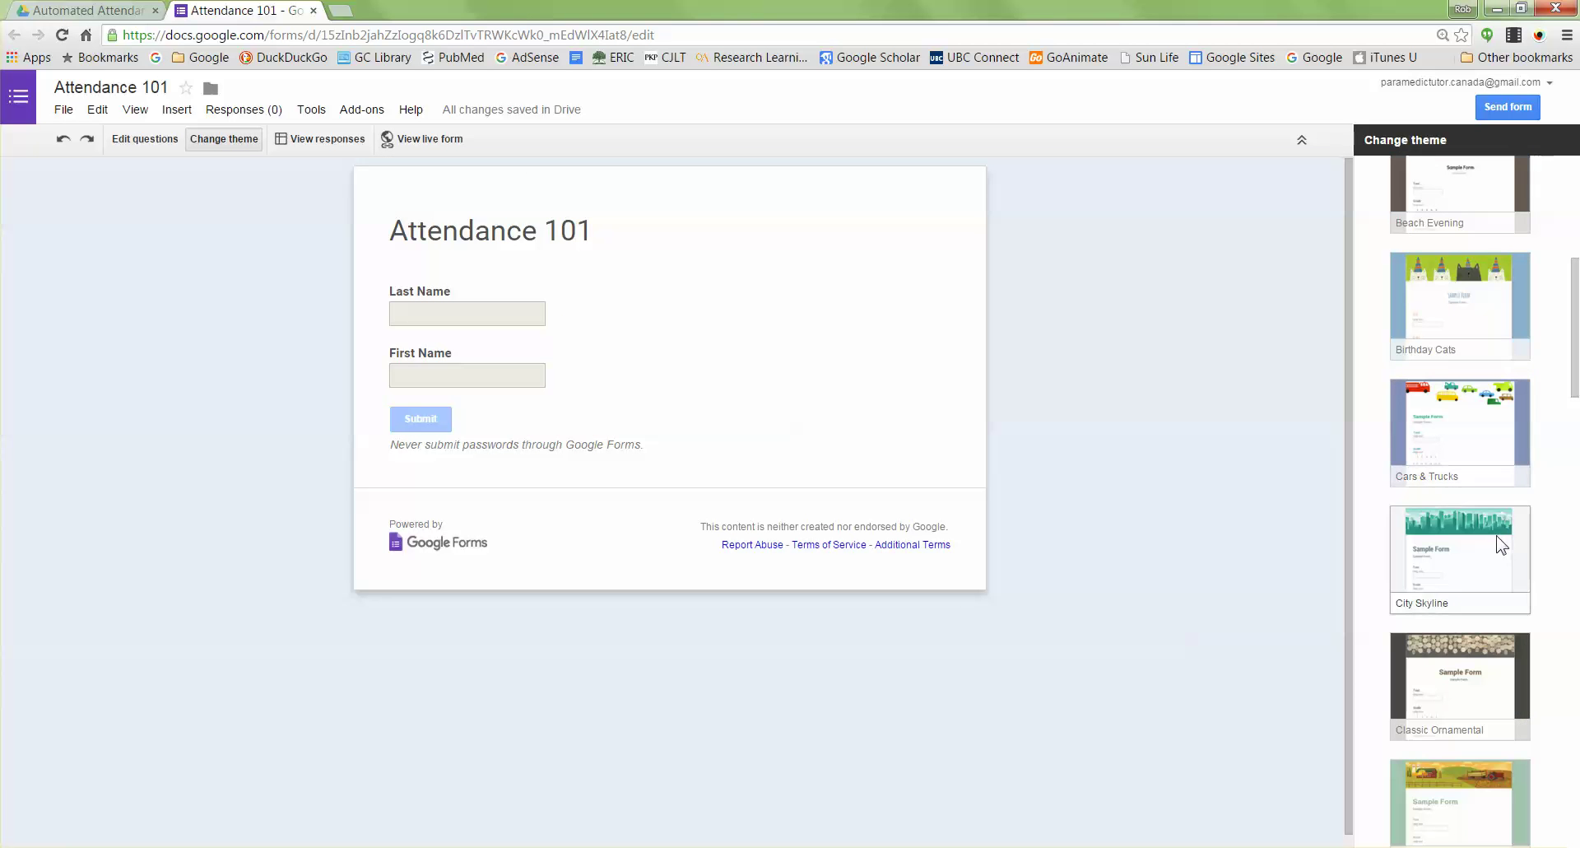
pyautogui.click(1502, 544)
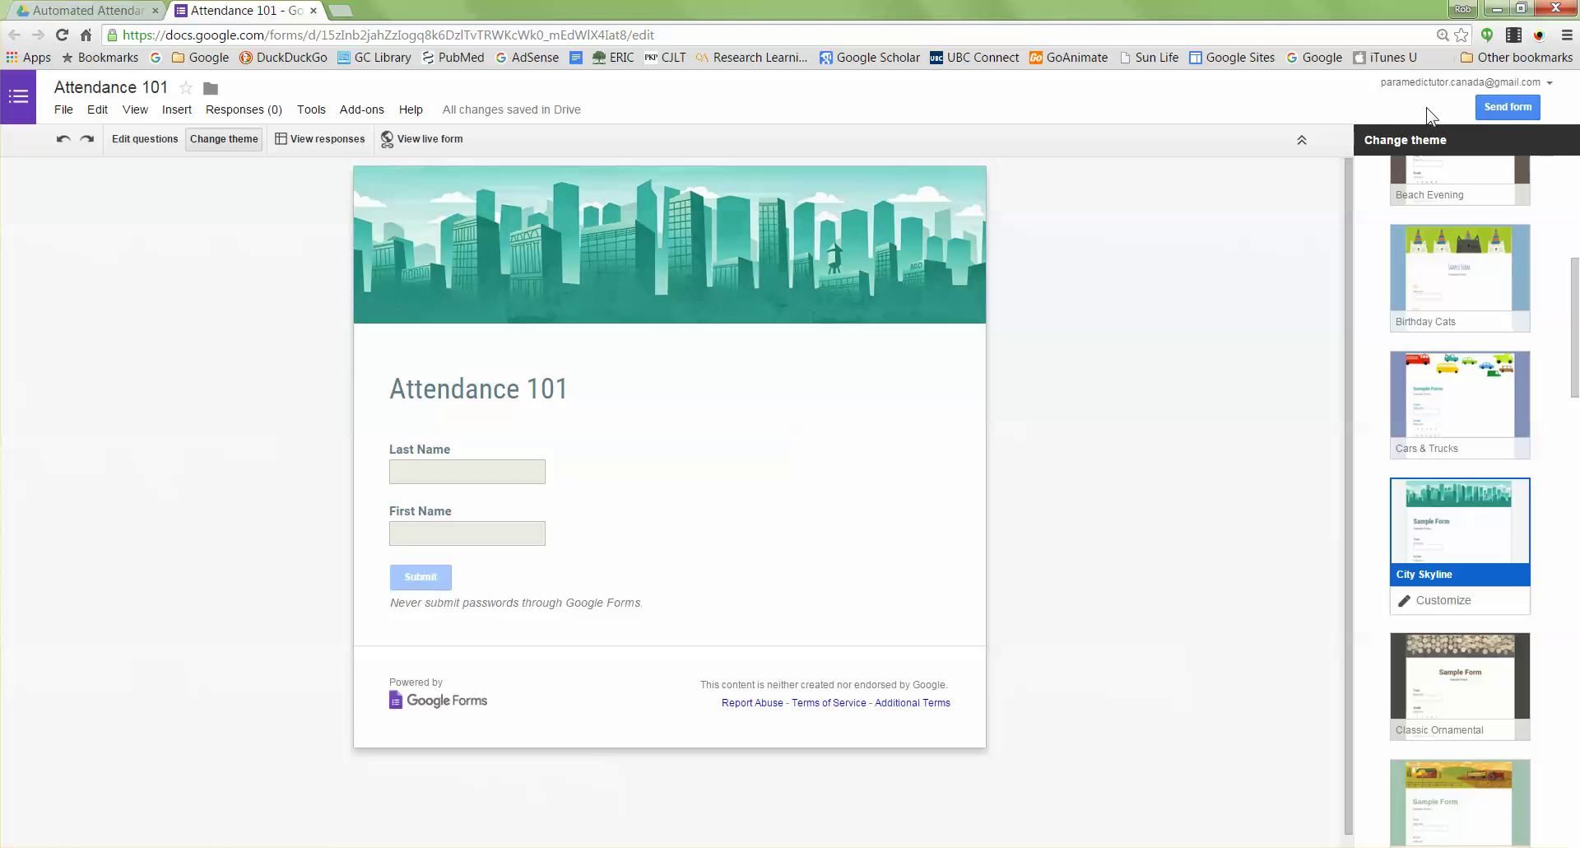
# - Copy the attendance form's full sharing link from the send options
pyautogui.click(1507, 104)
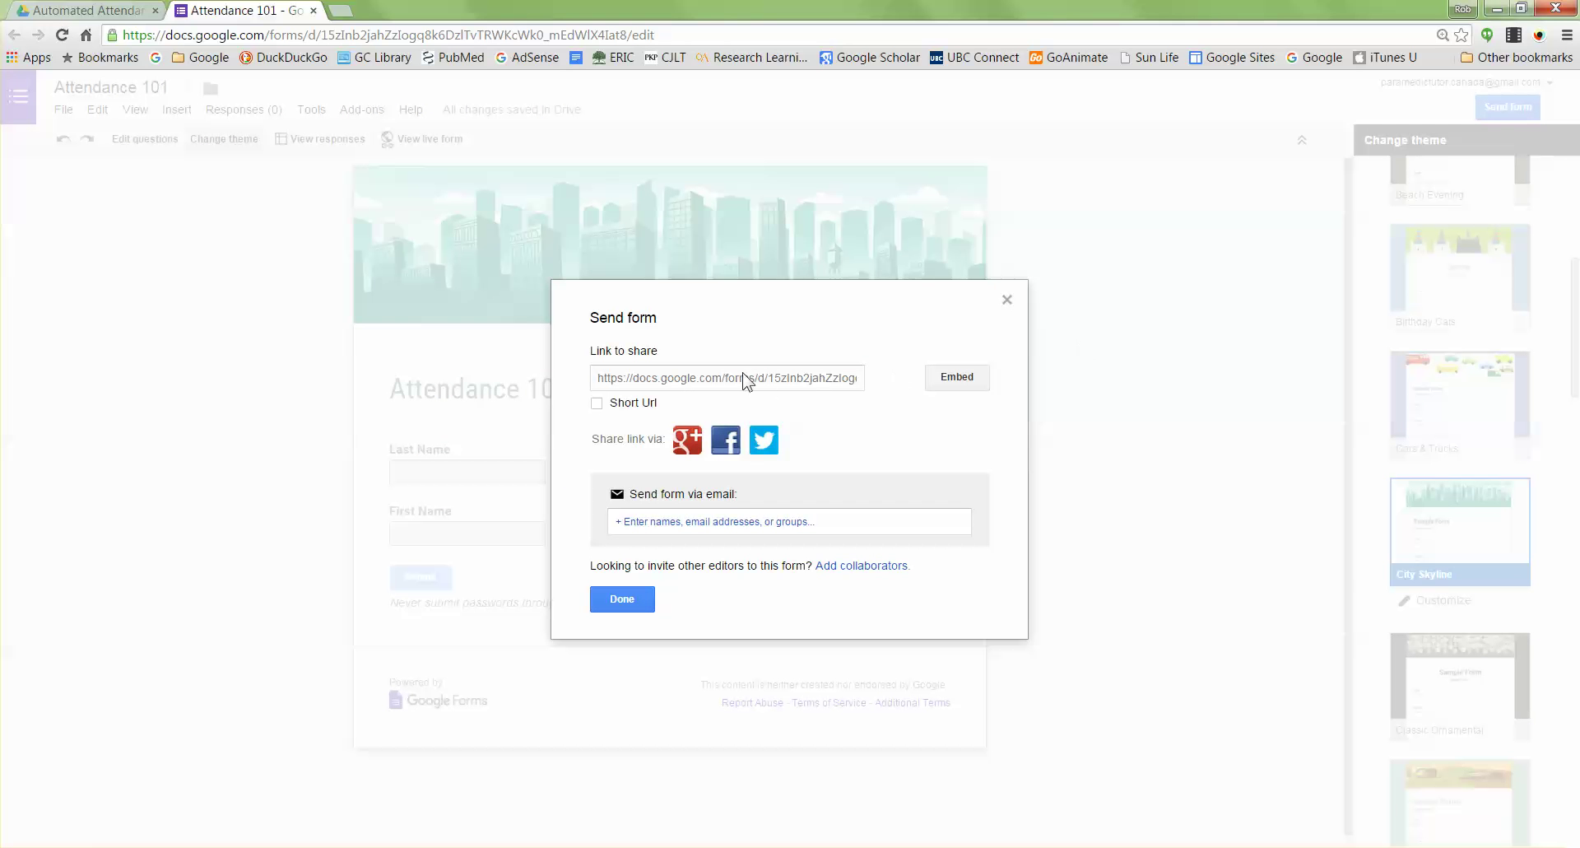
pyautogui.click(746, 384)
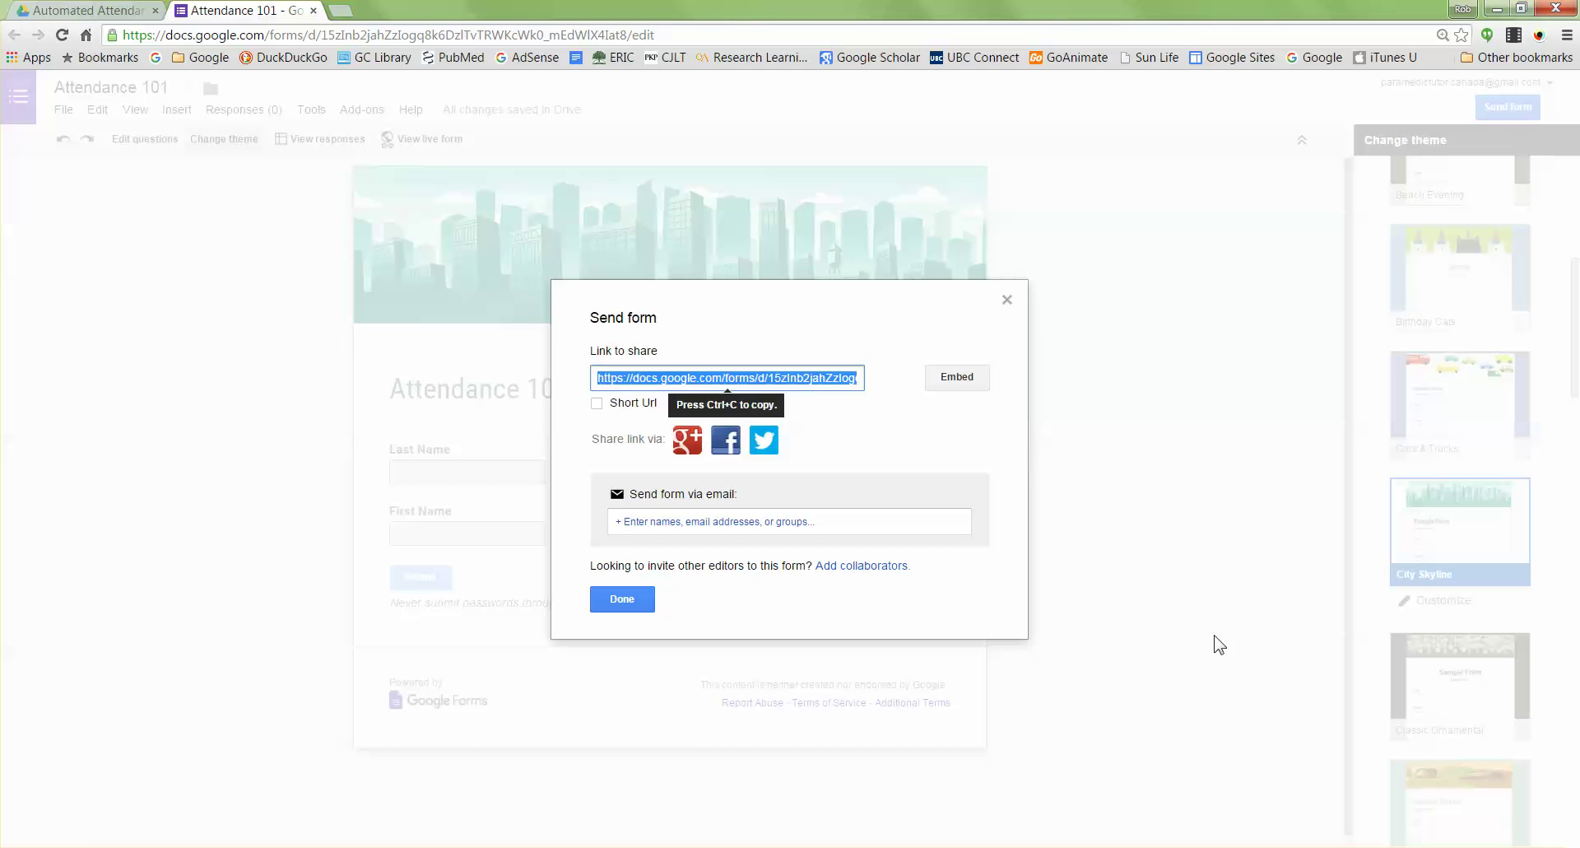
pyautogui.click(630, 597)
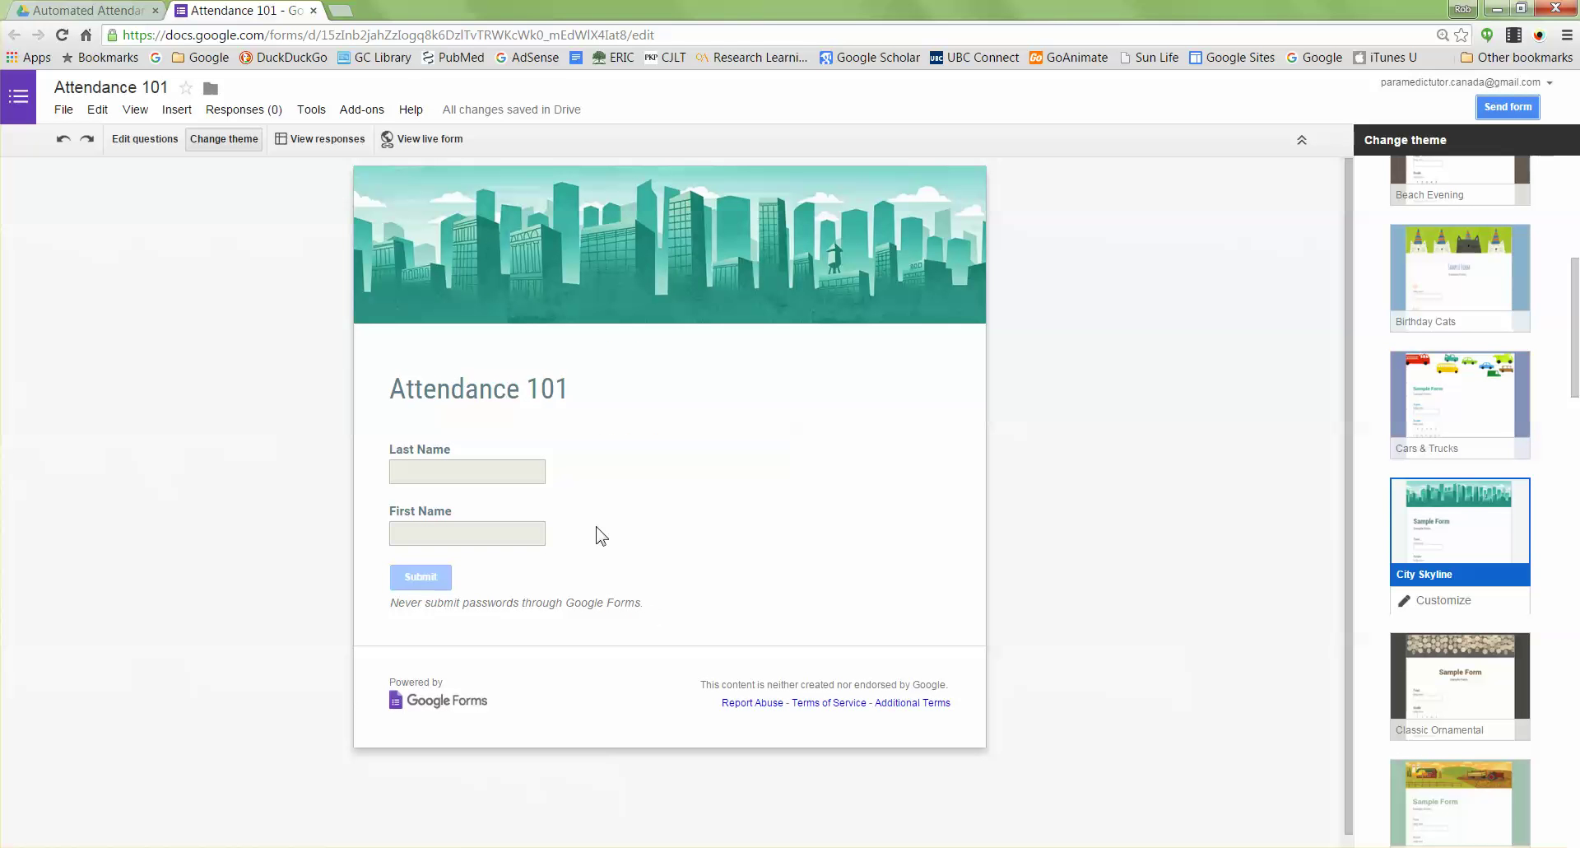
# - Open The QR Code Generator app in a new tab and generate a URL-type code from the copied form link
pyautogui.click(341, 12)
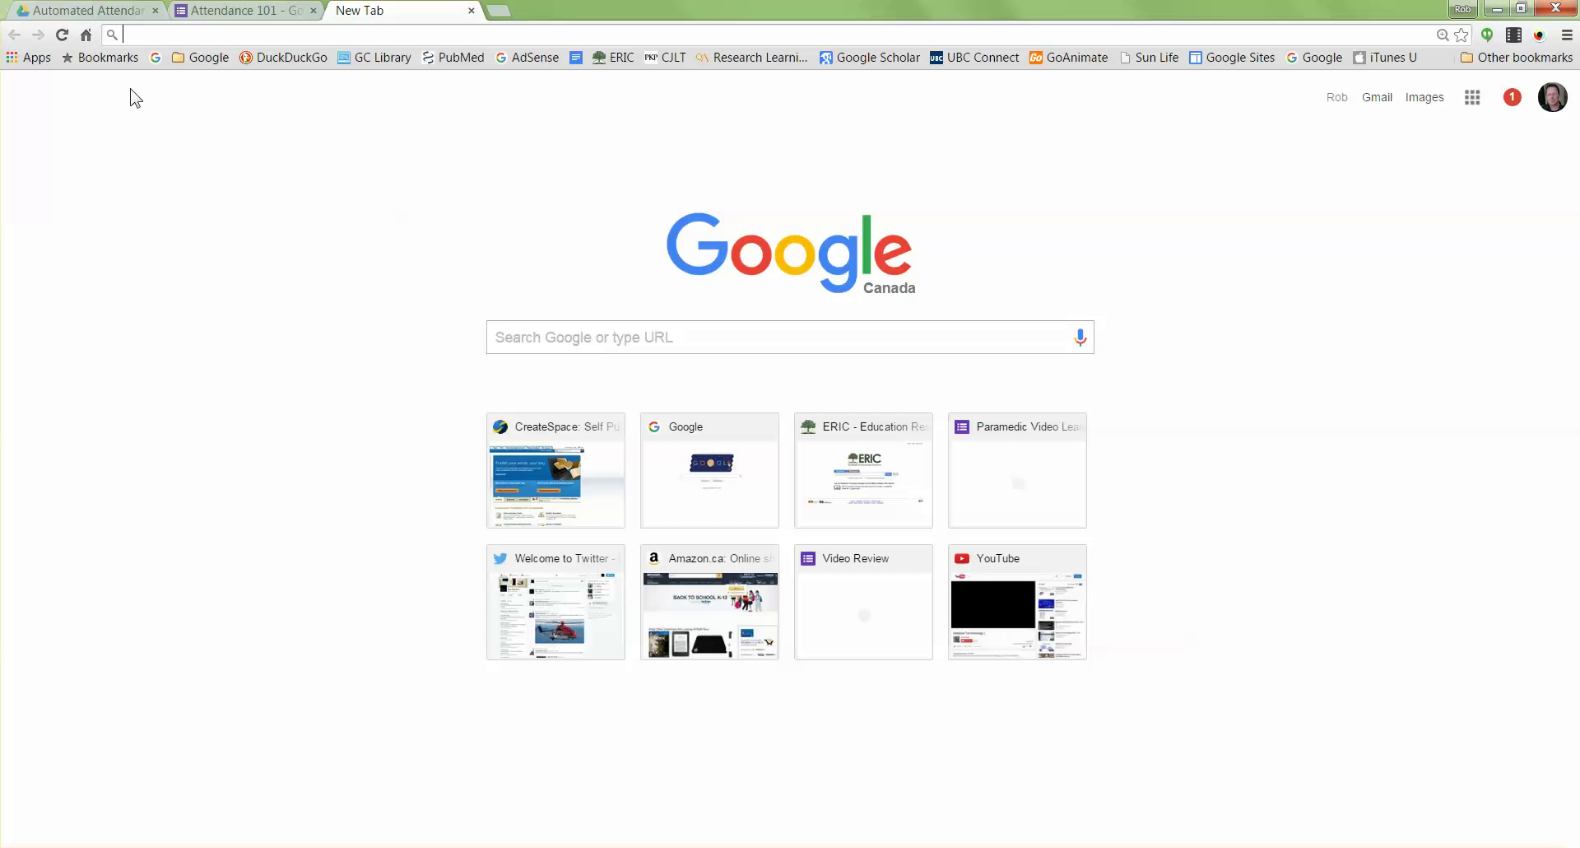
pyautogui.click(23, 58)
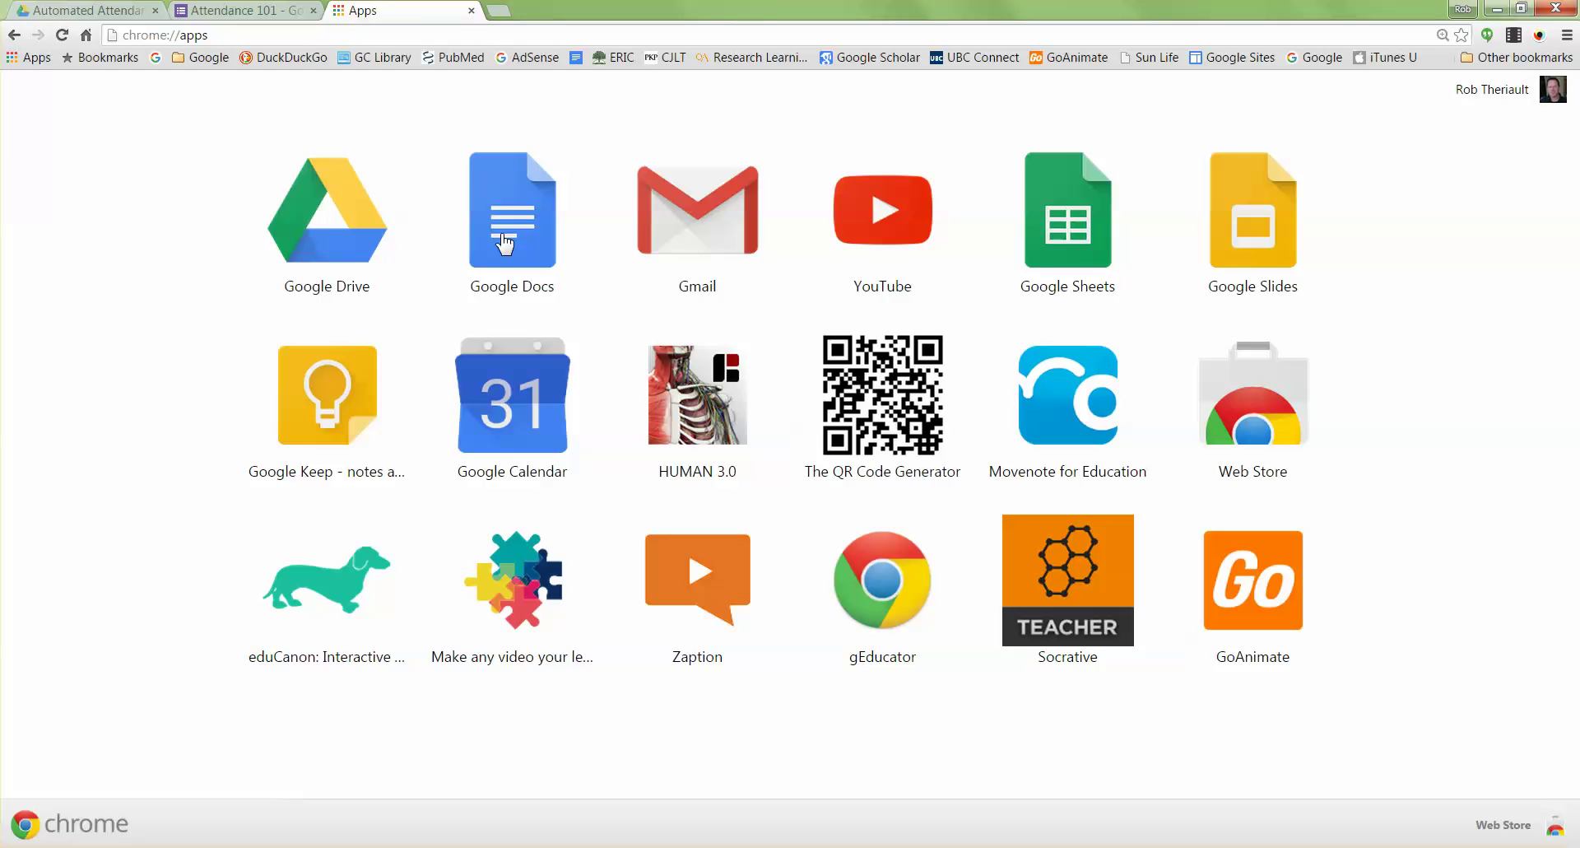
pyautogui.click(872, 401)
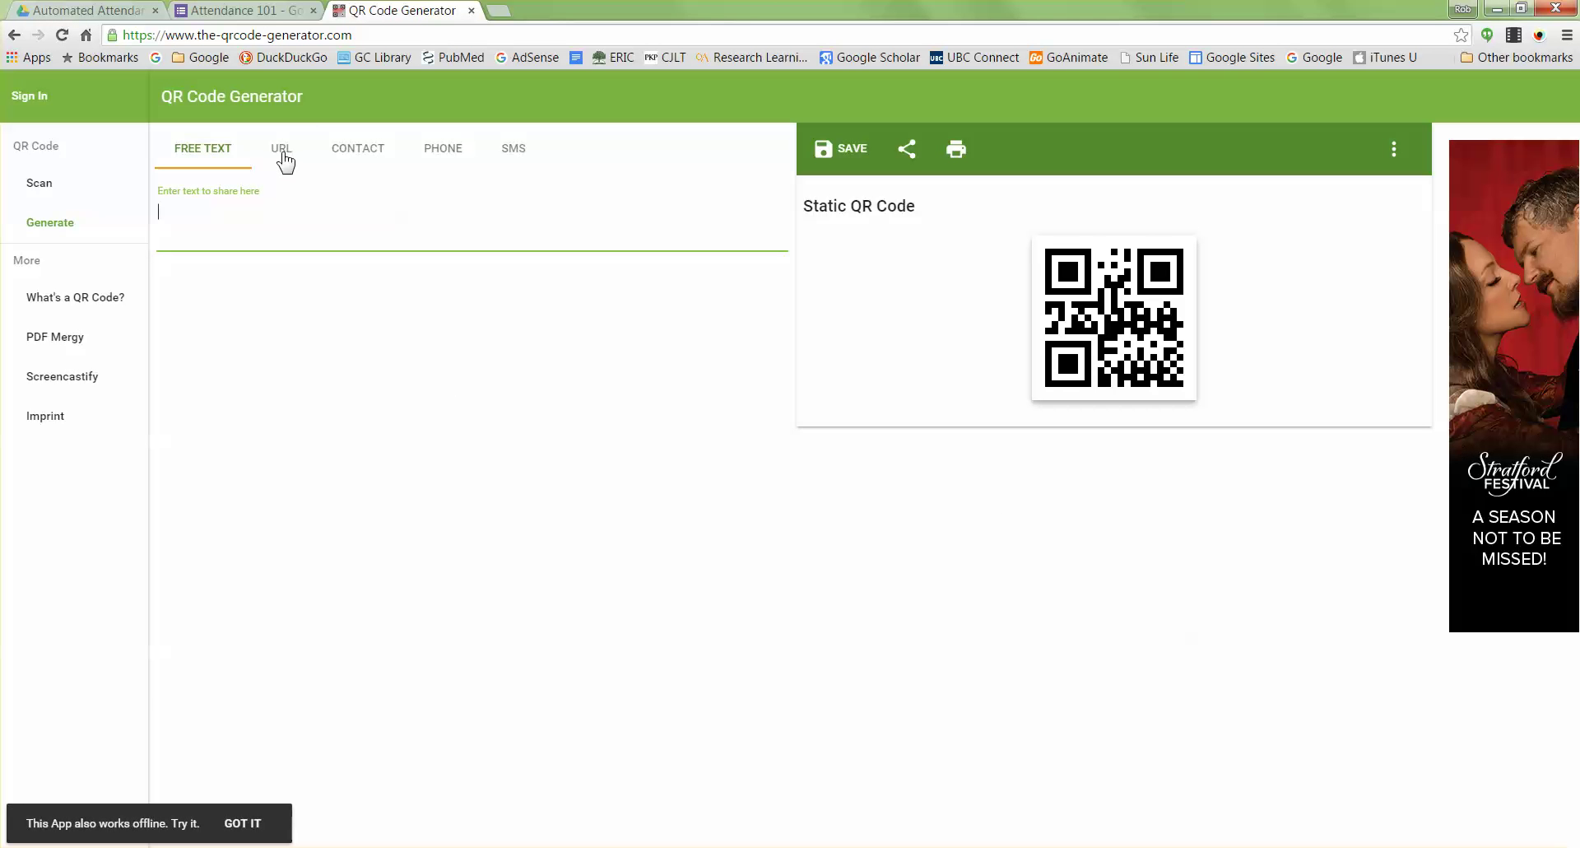
pyautogui.click(283, 156)
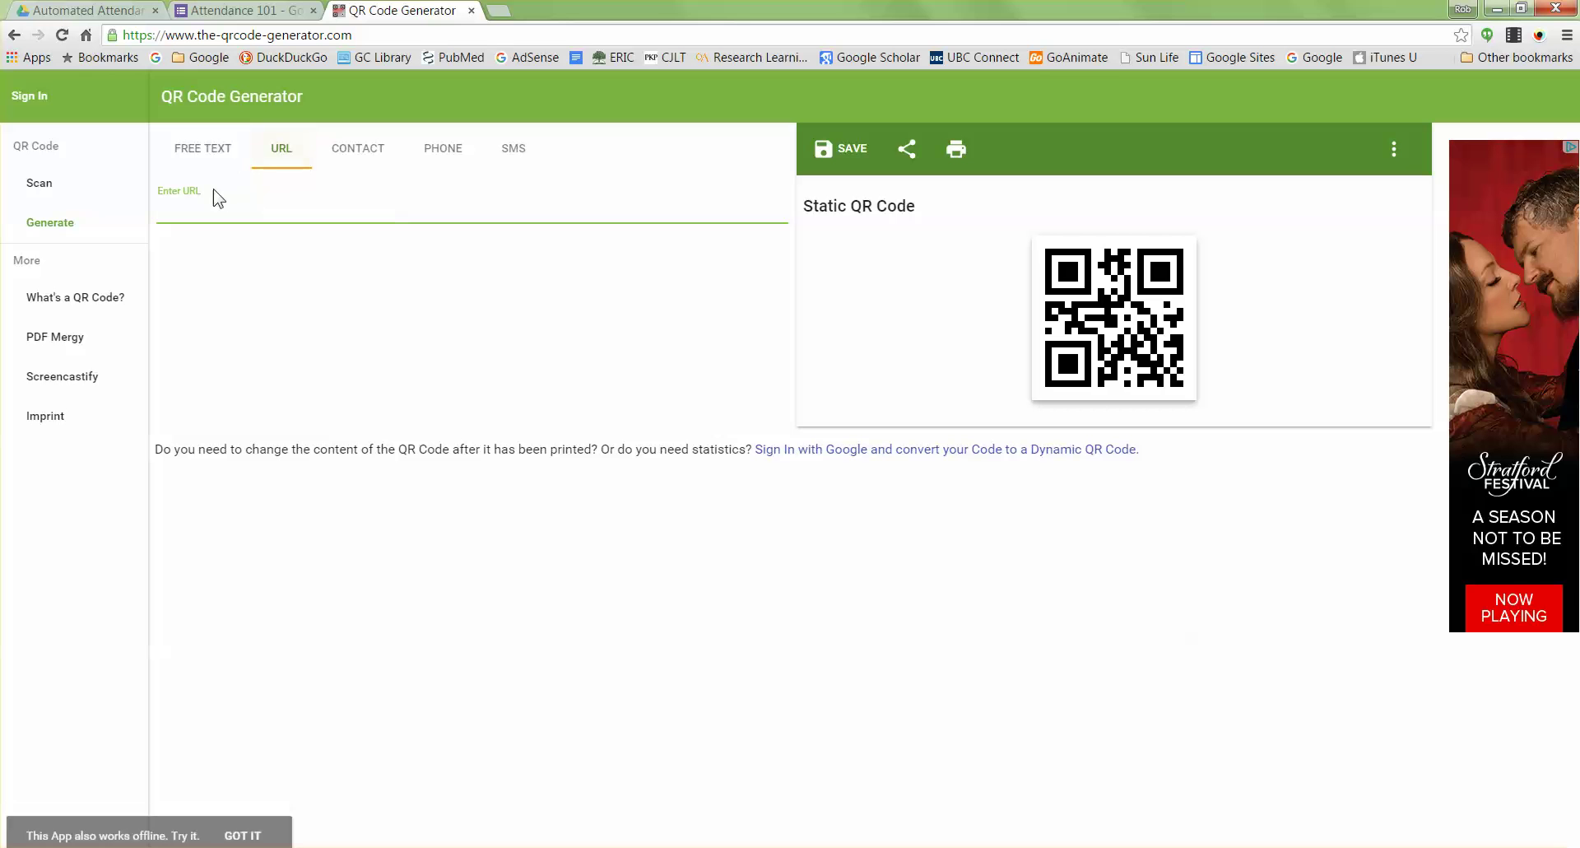
pyautogui.write('https://docs.google.com/forms/d/15zlnb2jahZzlogq8k6DzlTvTRWKcWk0_mEdWlX4lat8/viewform?usp=send_form')
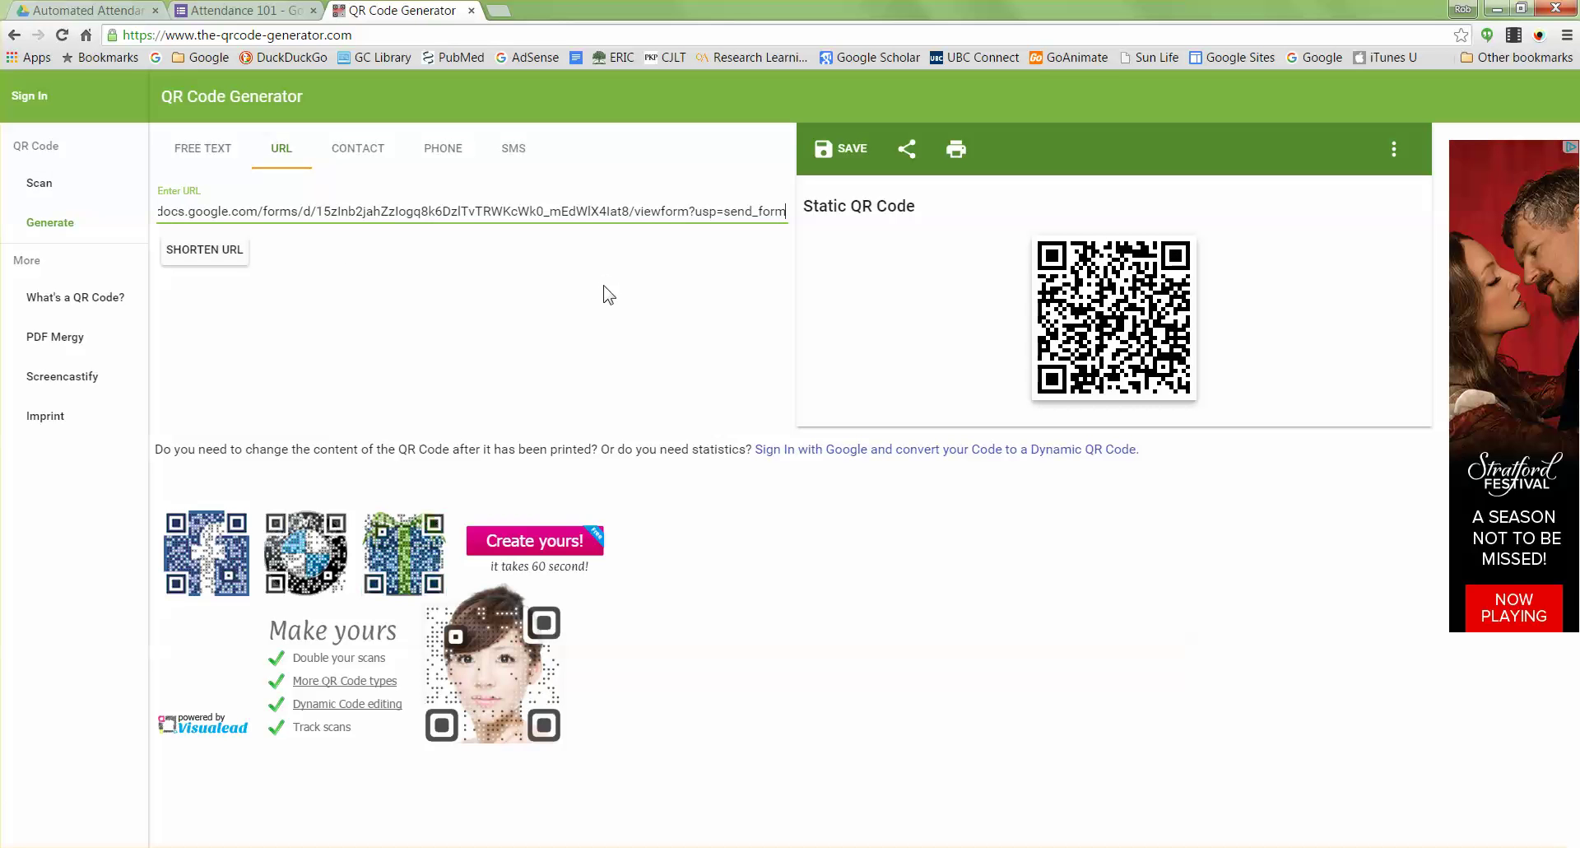
# - Save the QR code image to the Desktop as attendance101.png
pyautogui.rightClick(1117, 288)
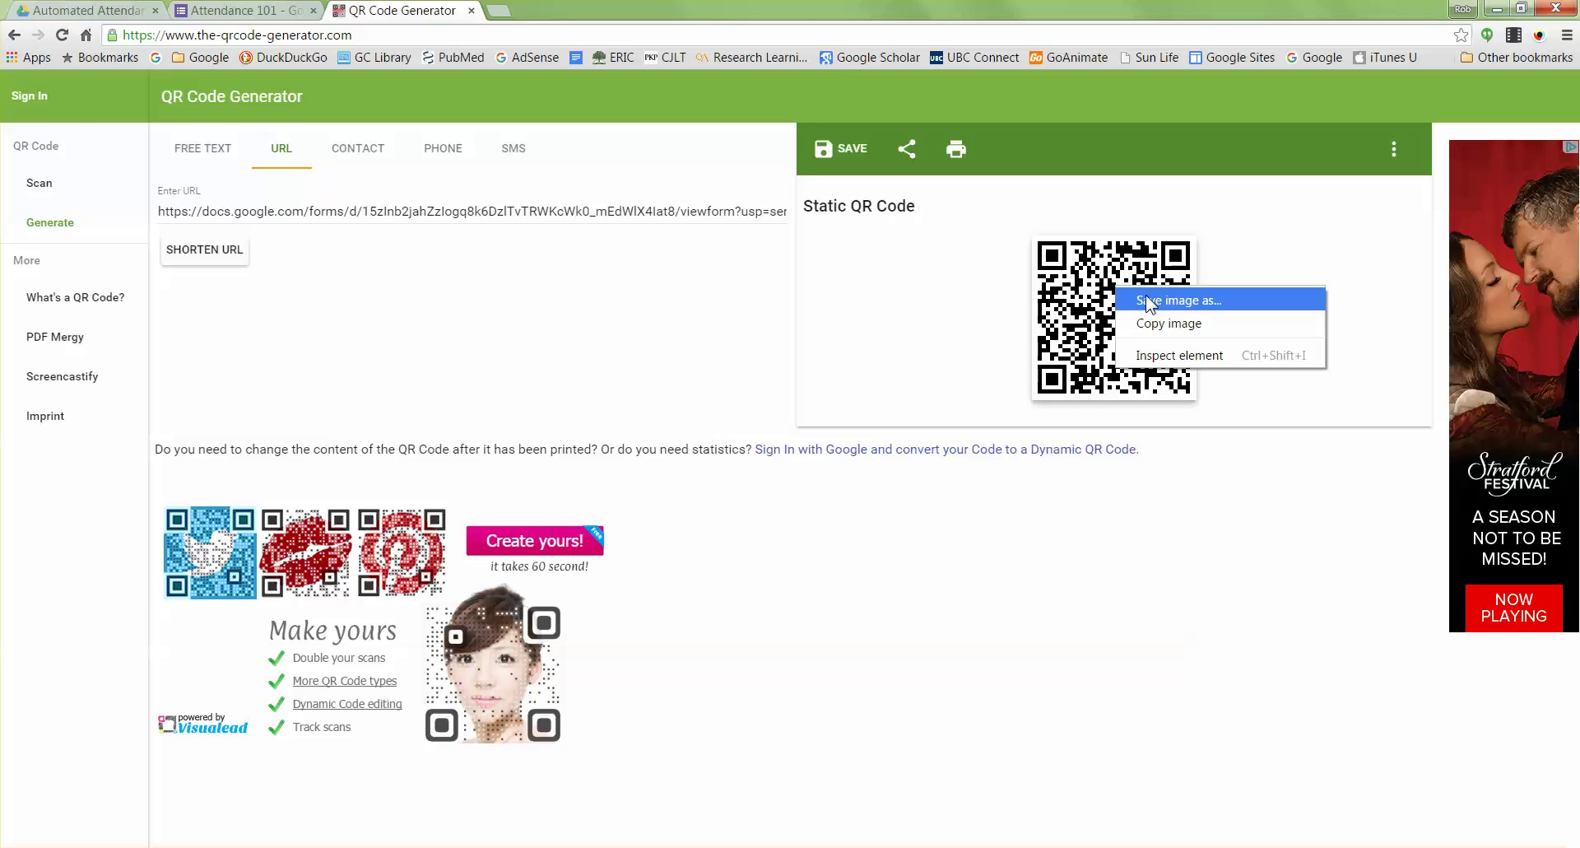
pyautogui.click(1146, 298)
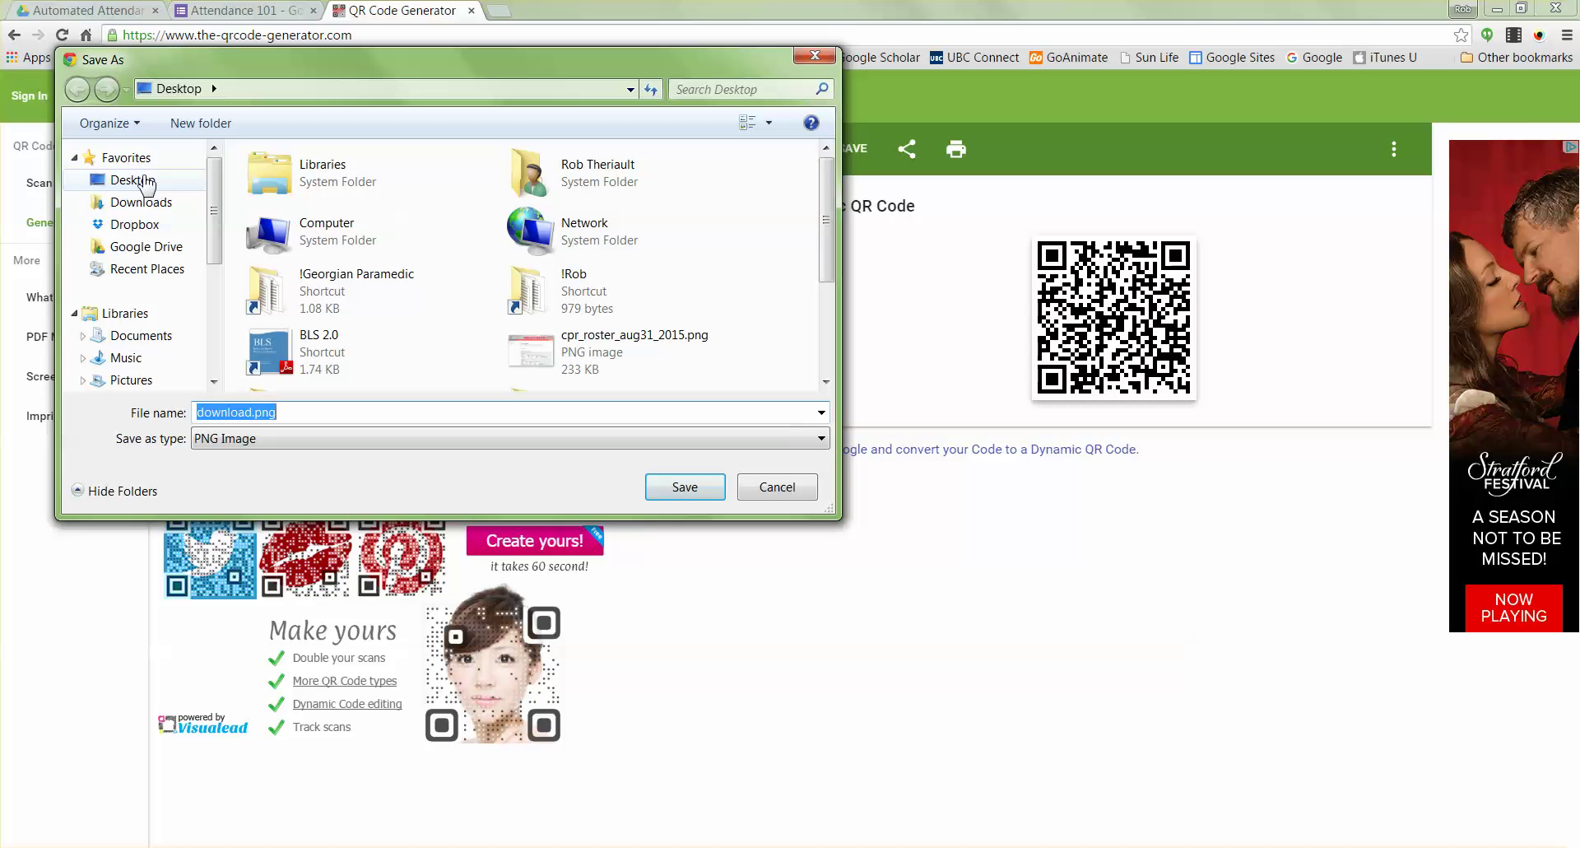
pyautogui.click(245, 418)
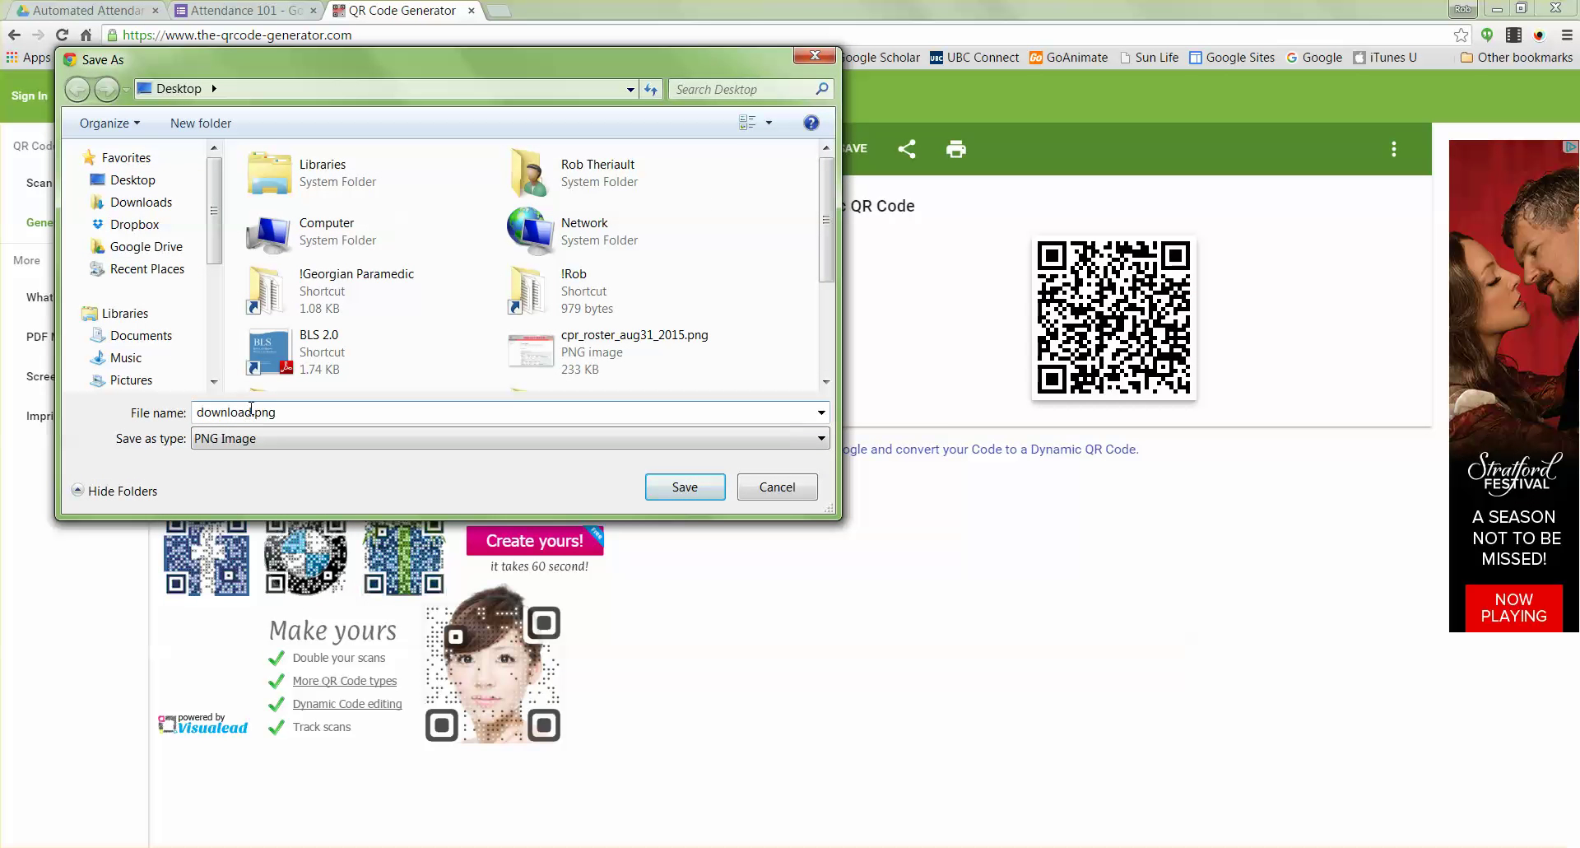
pyautogui.doubleClick(250, 409)
pyautogui.write('att')
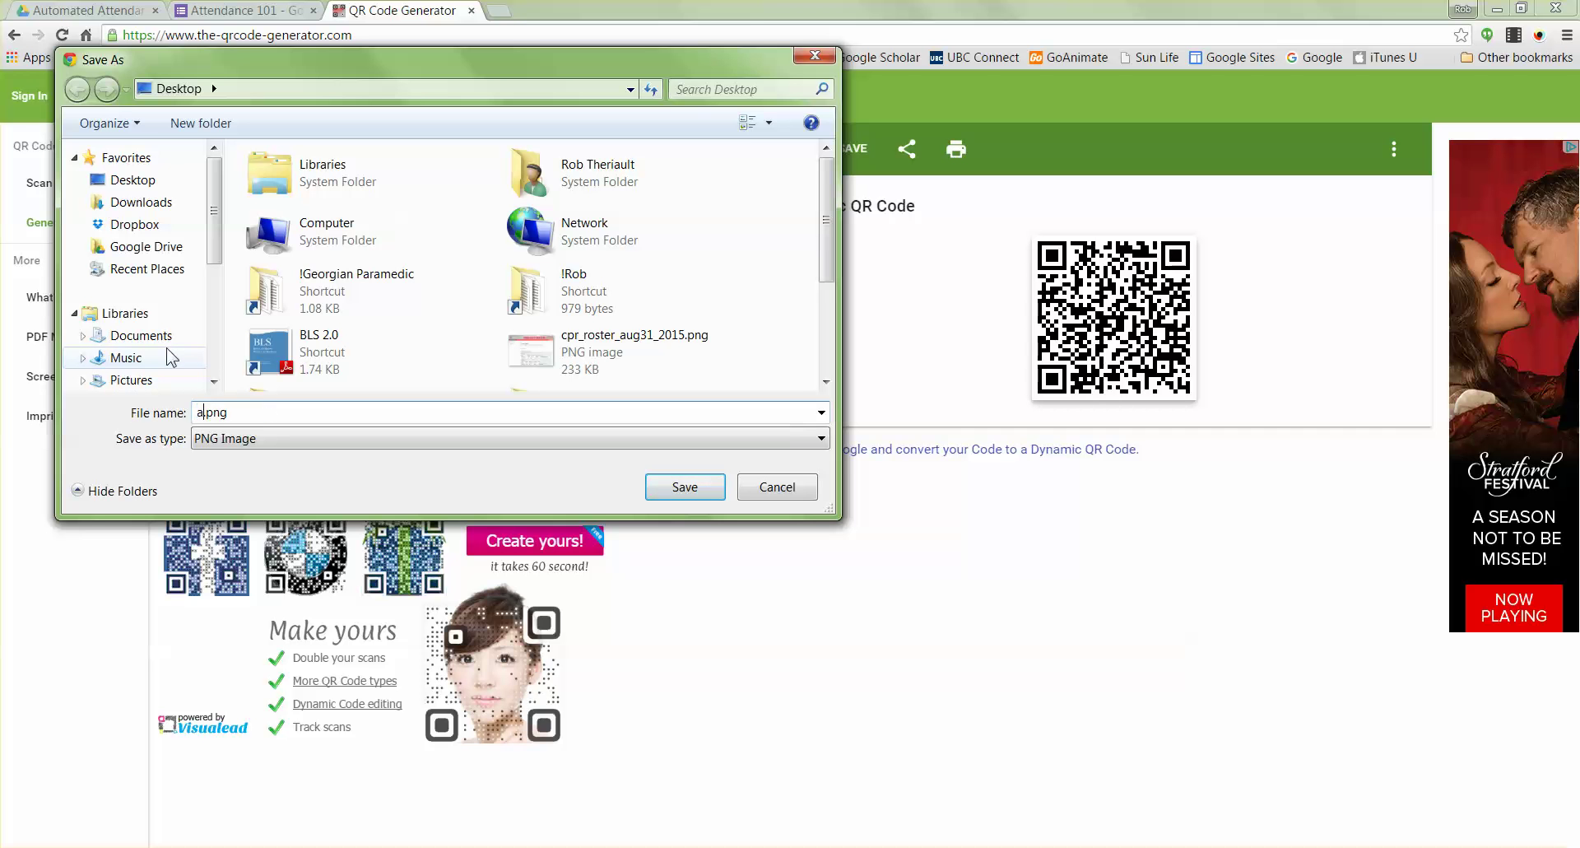
pyautogui.write('endance')
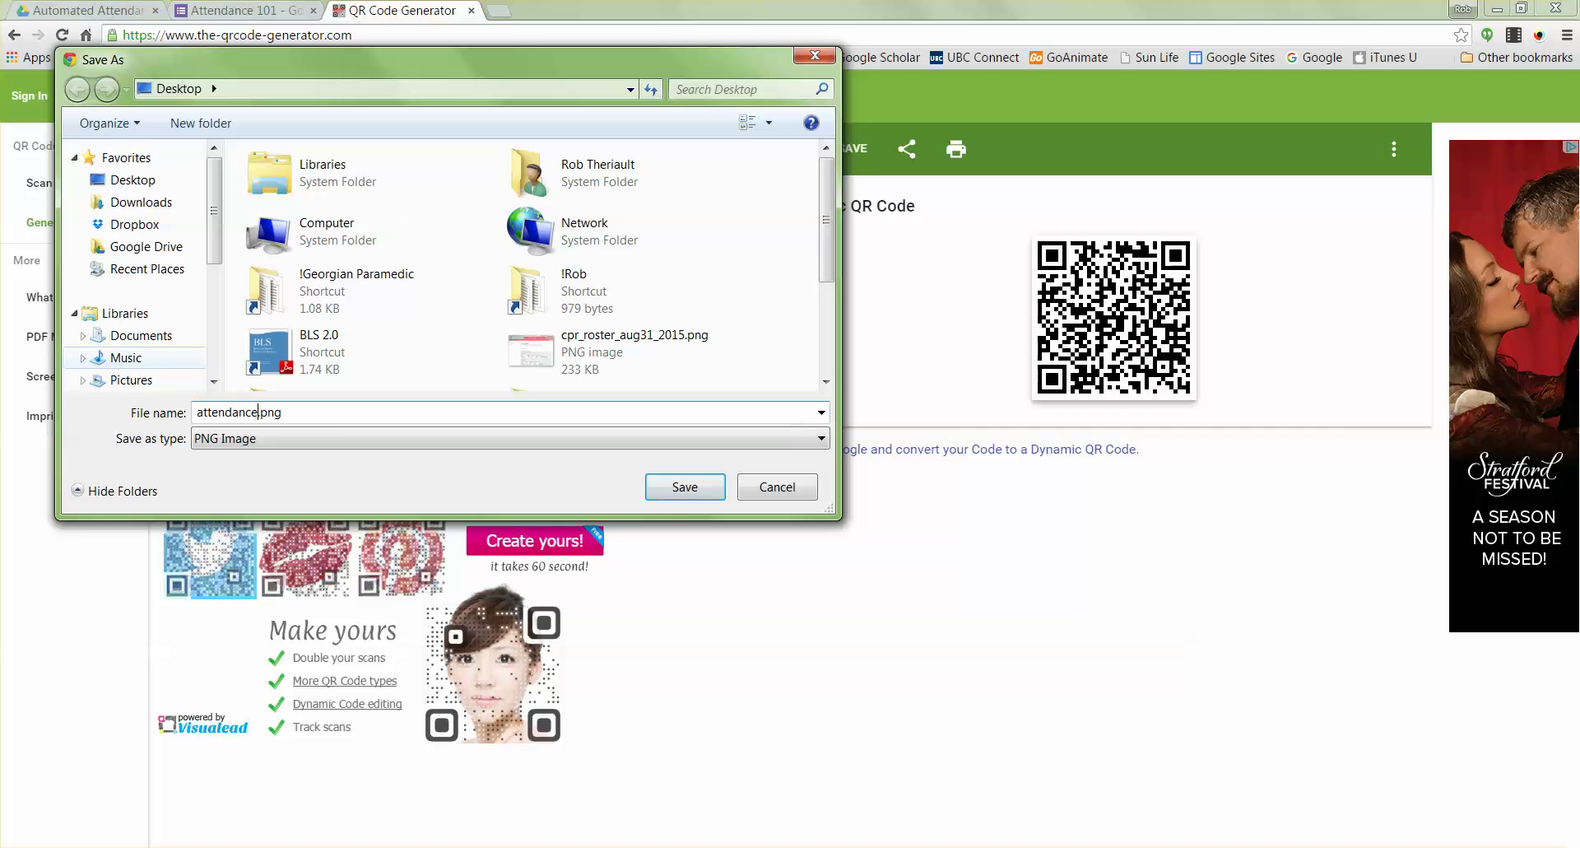
pyautogui.write('101')
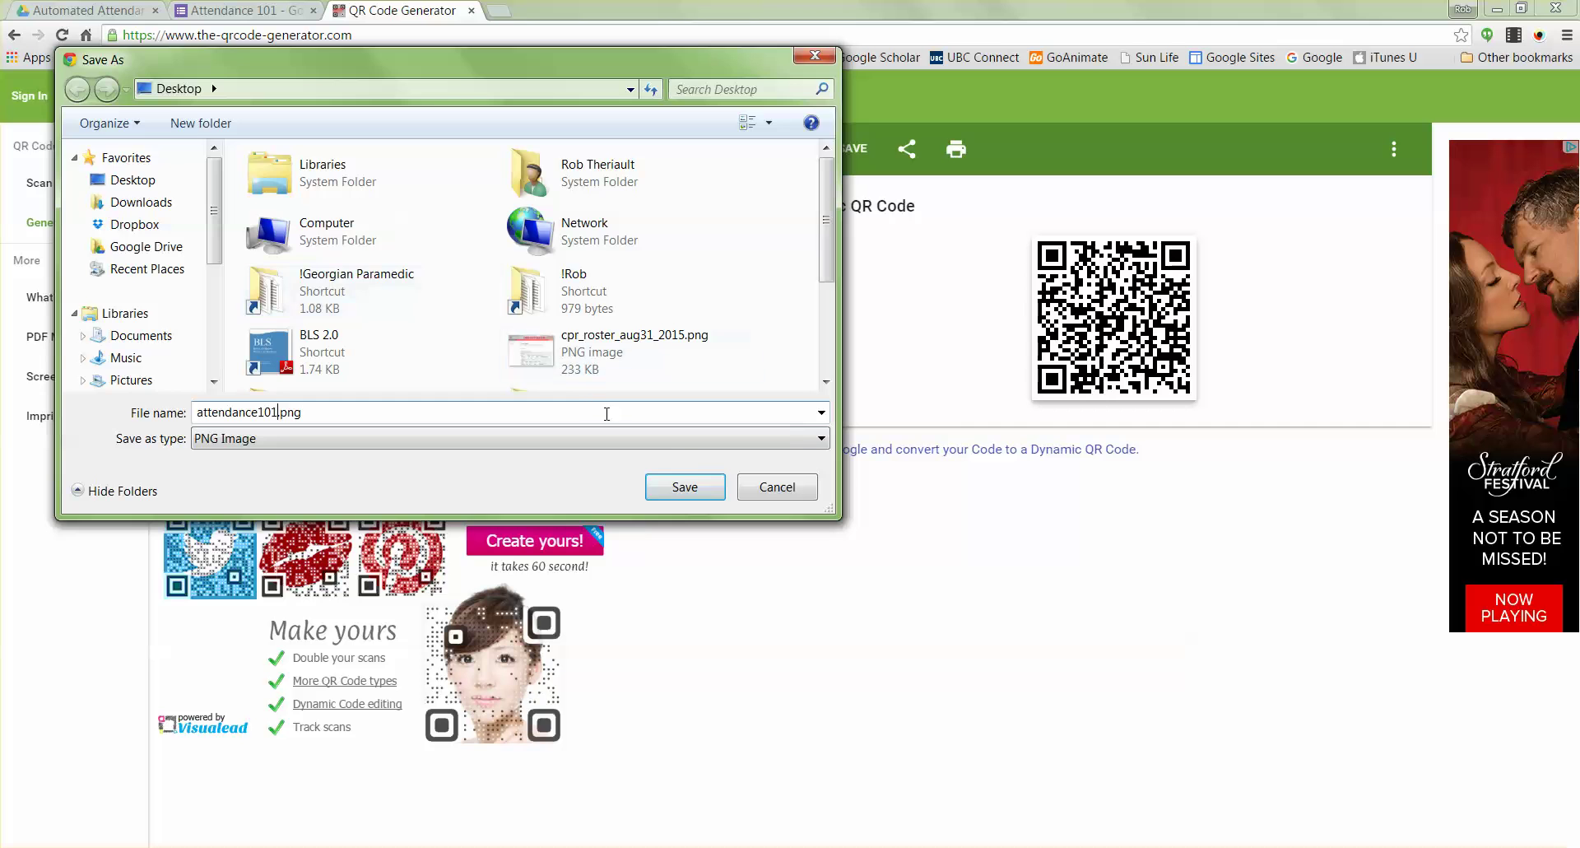
pyautogui.click(690, 483)
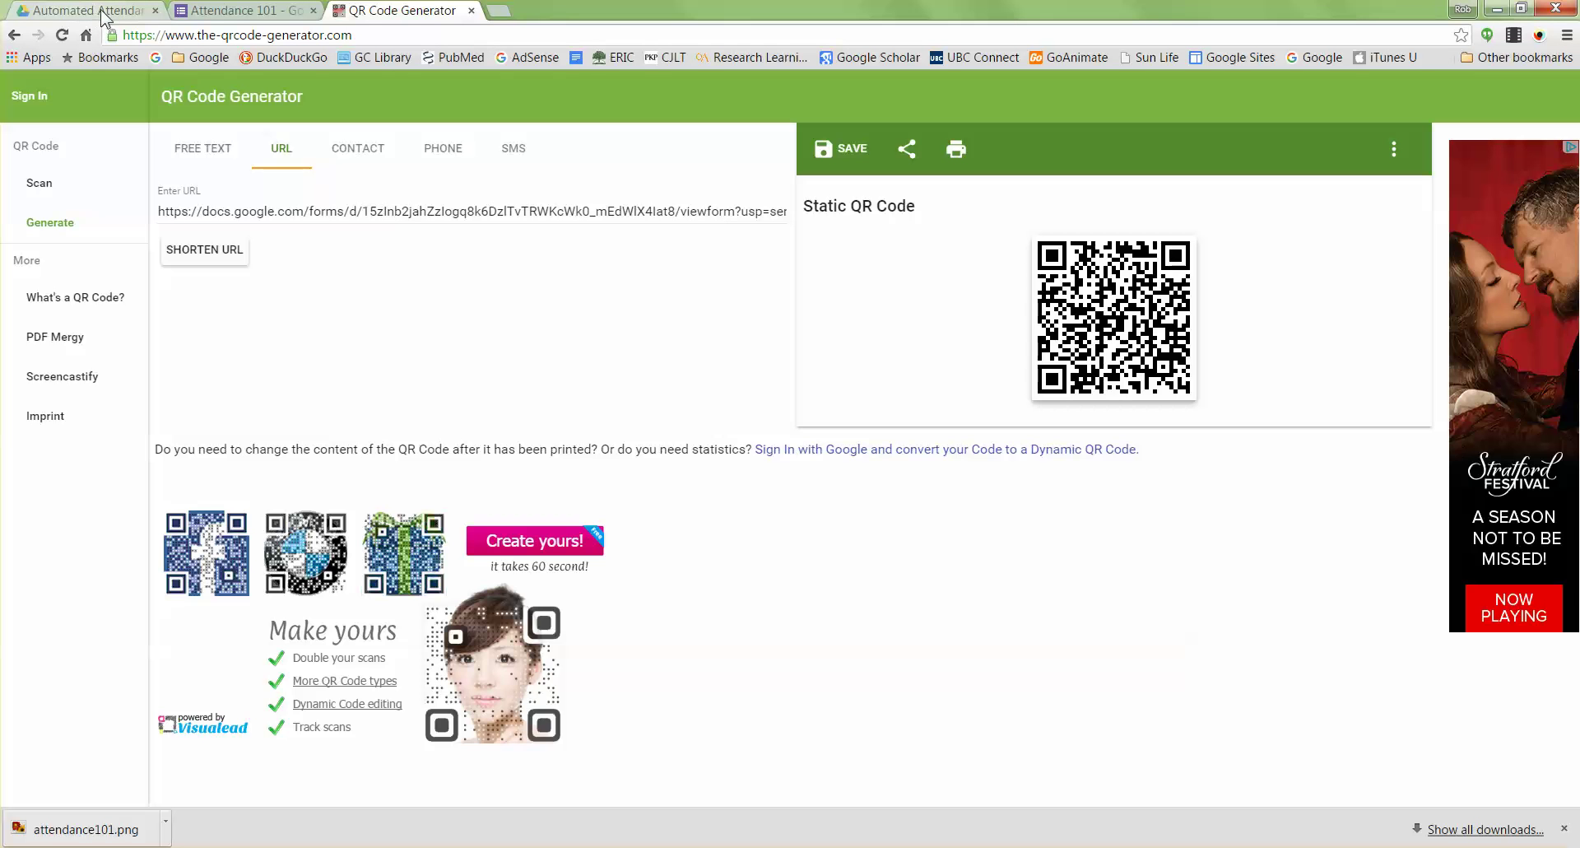
# - Select the Attendance 101 (Responses) sheet in the Drive folder, and view attendance101.png from the desktop
pyautogui.click(136, 11)
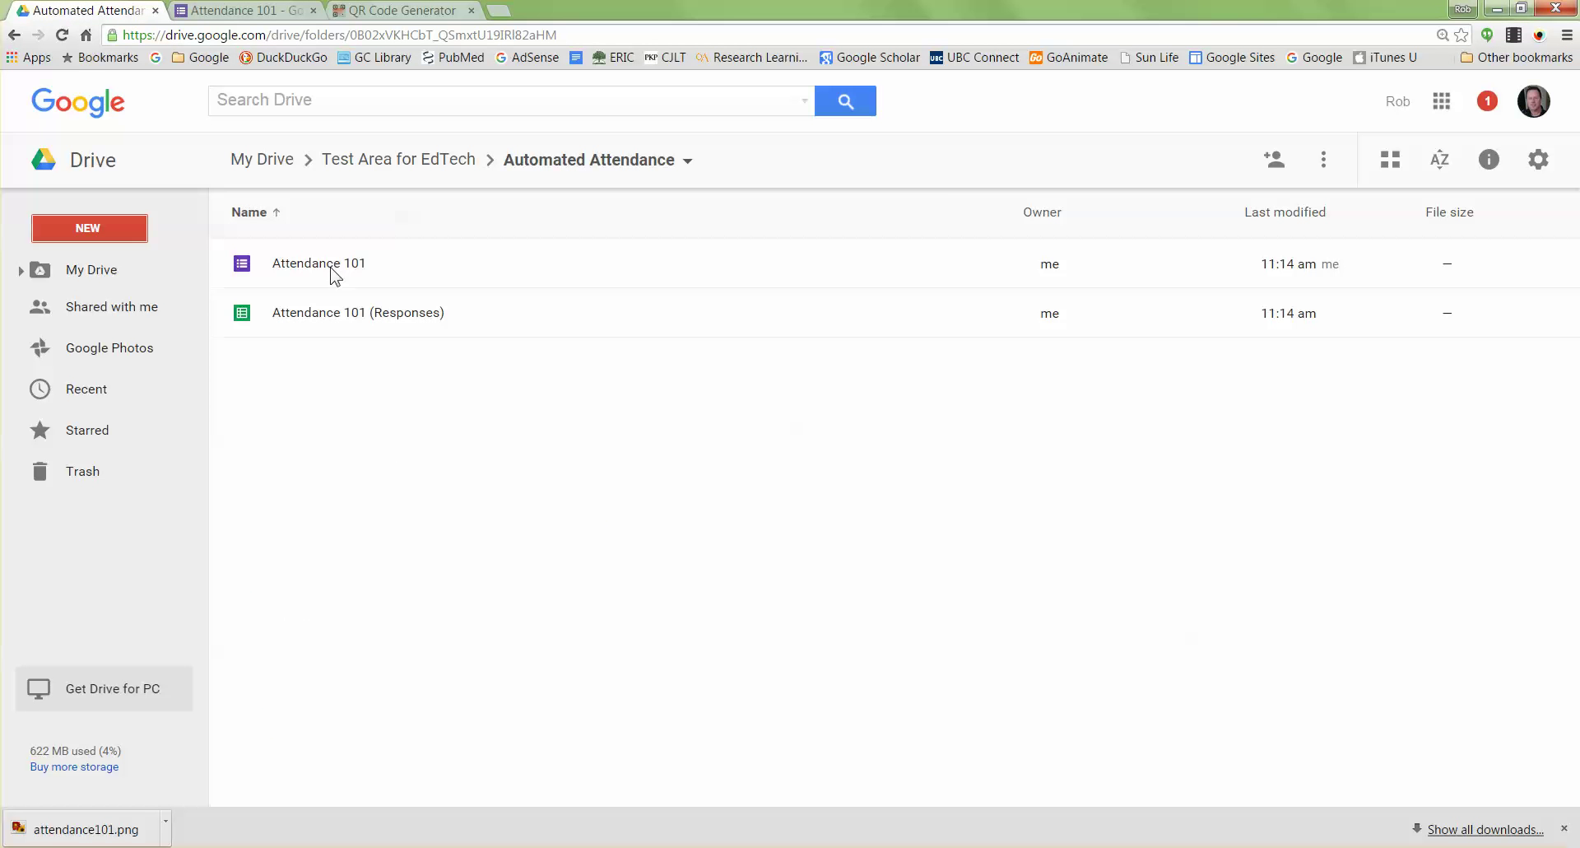
pyautogui.click(316, 314)
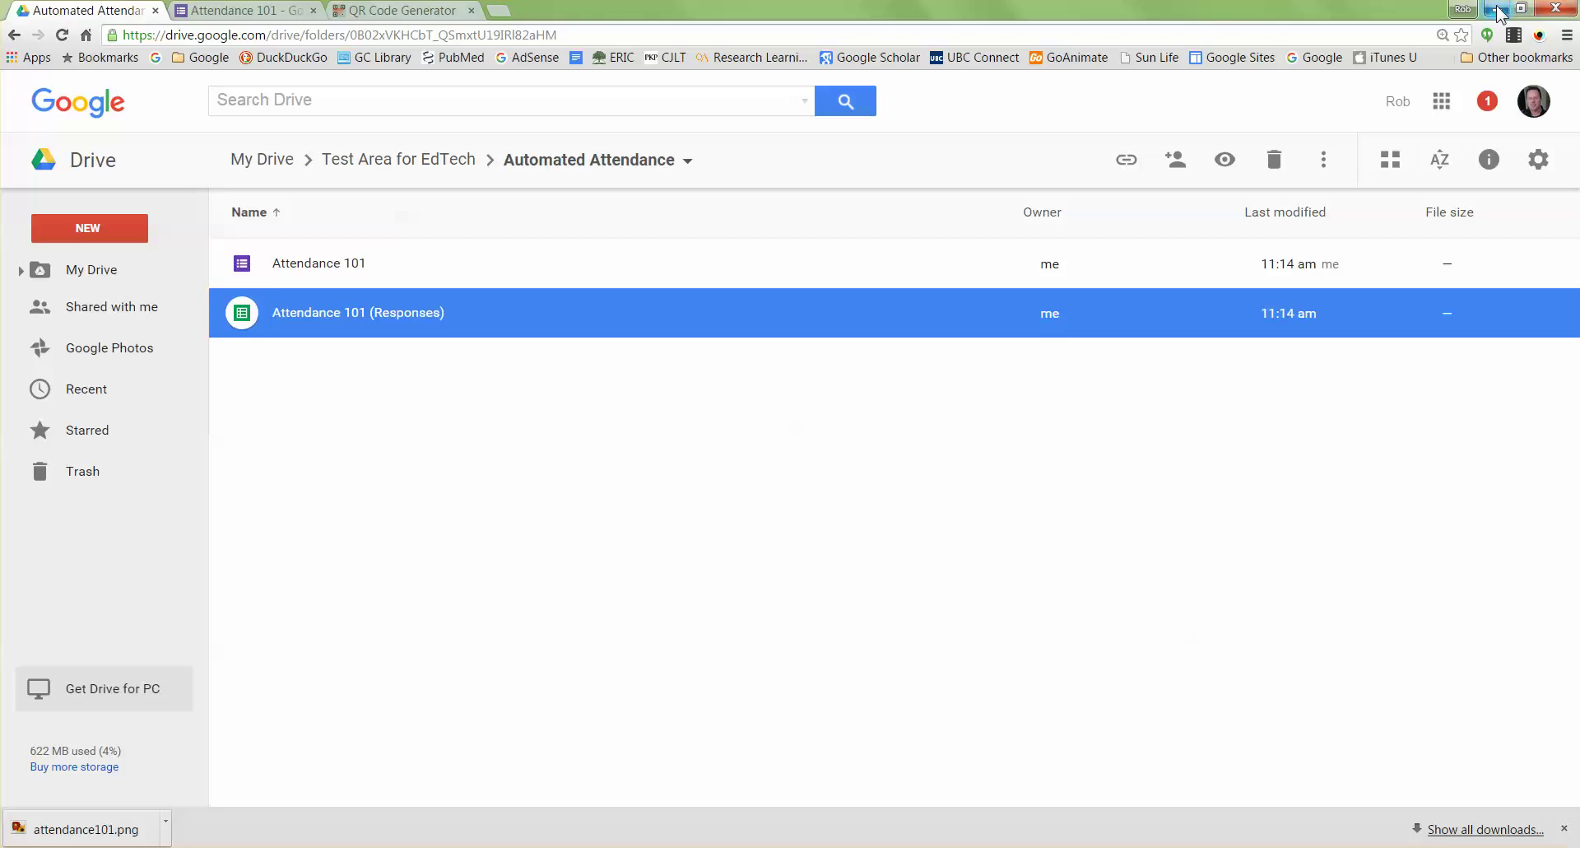
pyautogui.click(1553, 10)
pyautogui.doubleClick(298, 257)
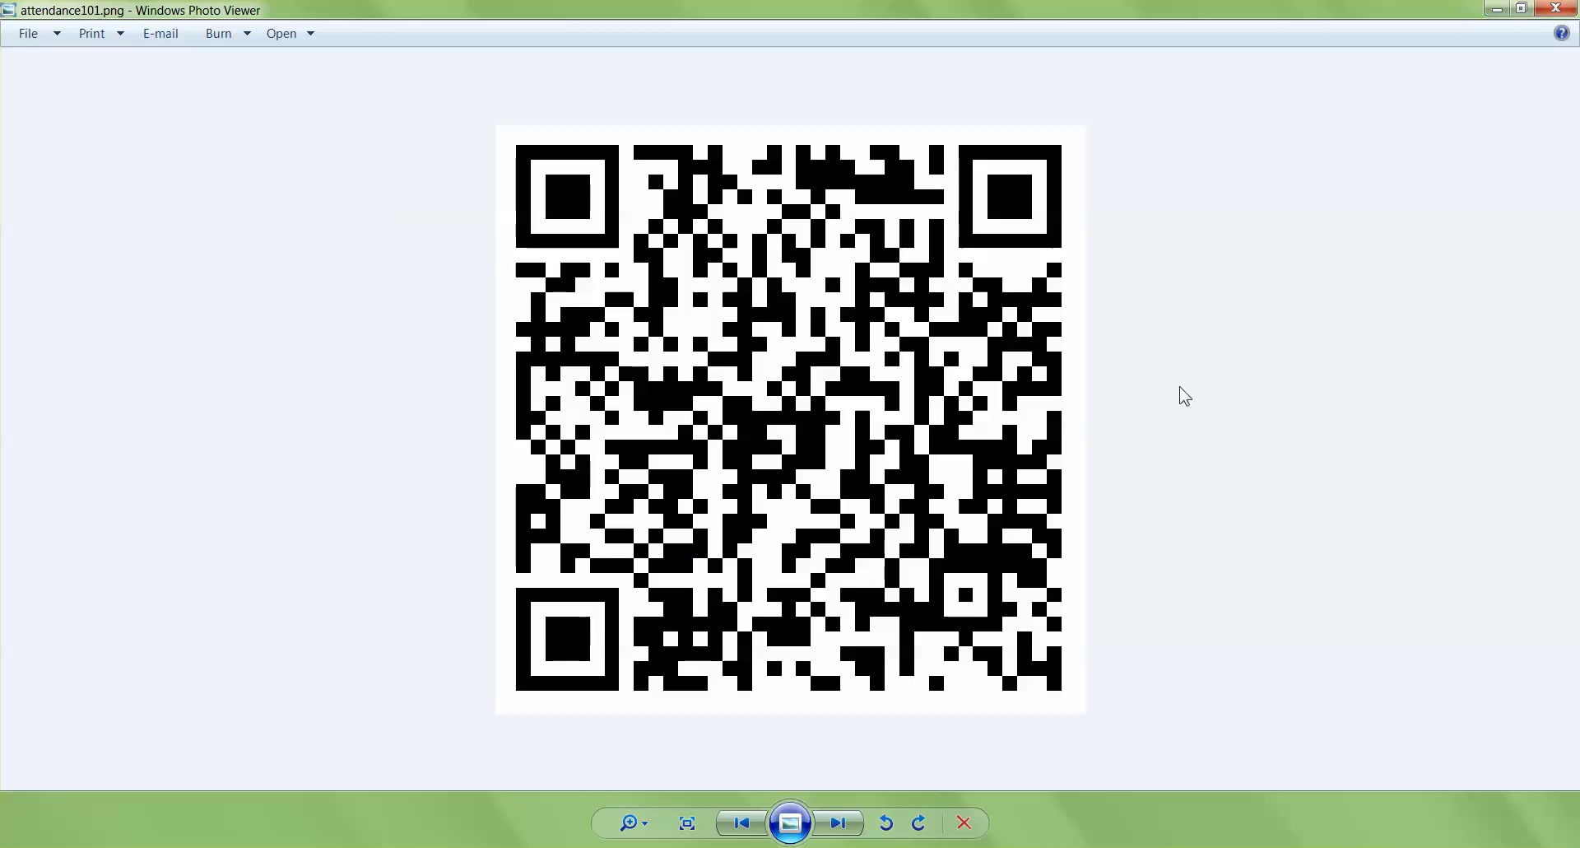
# - Return to the browser and load the live attendance form from its copied link in the QR Code Generator tab
pyautogui.click(564, 847)
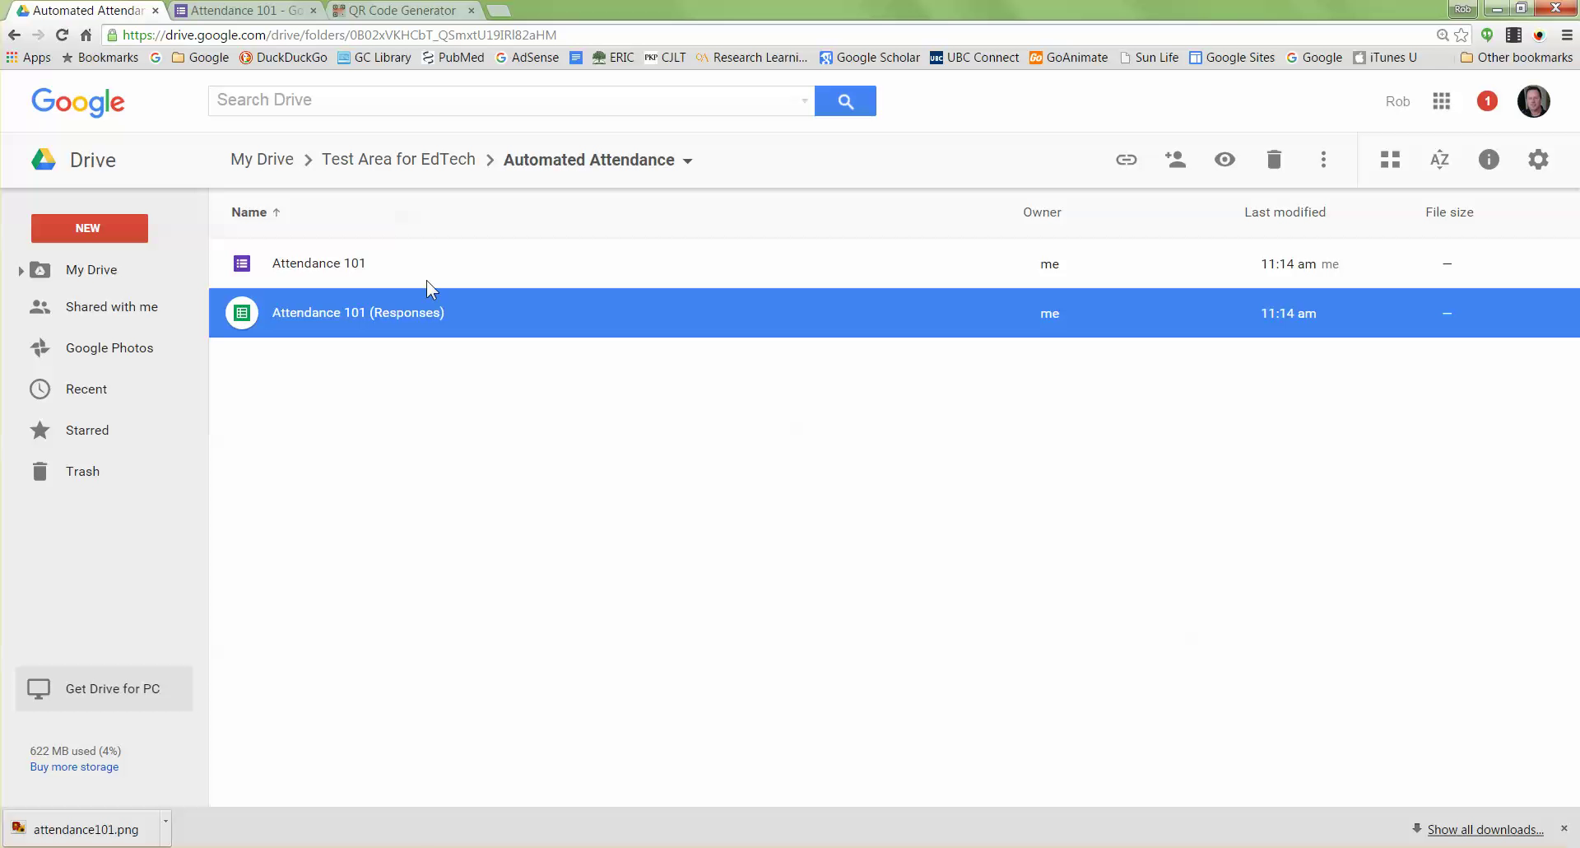
pyautogui.click(426, 15)
pyautogui.click(452, 33)
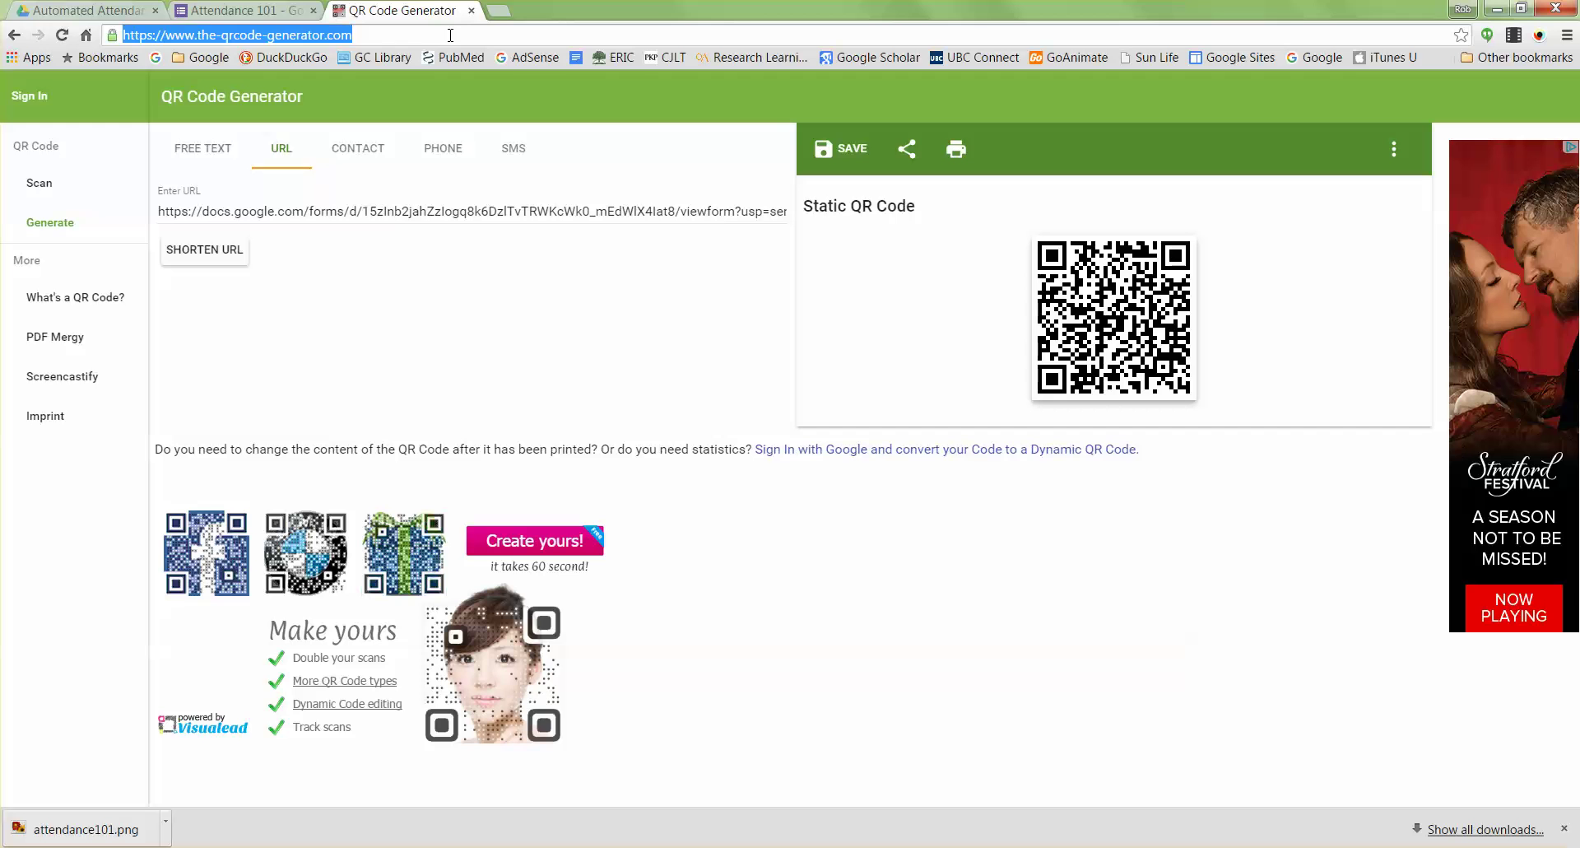
pyautogui.write('https://docs.google.com/forms/d/15zInb2jahZzlogq8k6DzlTvTRWKcWk0_mEdWlX4lat8/viewform?usp=send_form')
pyautogui.press('Return')
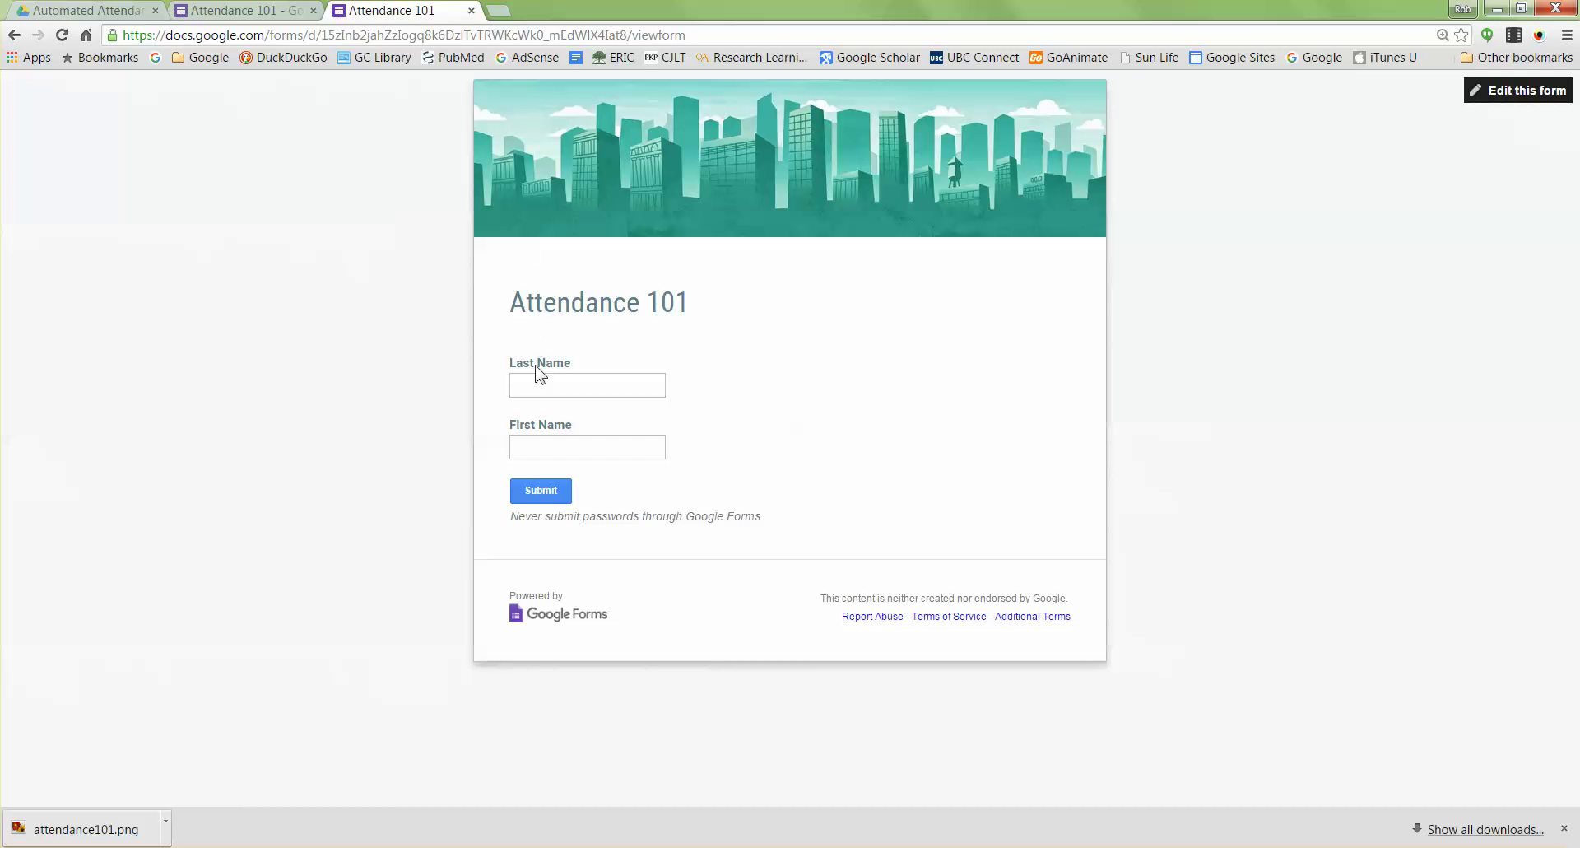
# - Fill in the last name and first name on the live Attendance 101 form and submit the response
pyautogui.click(534, 381)
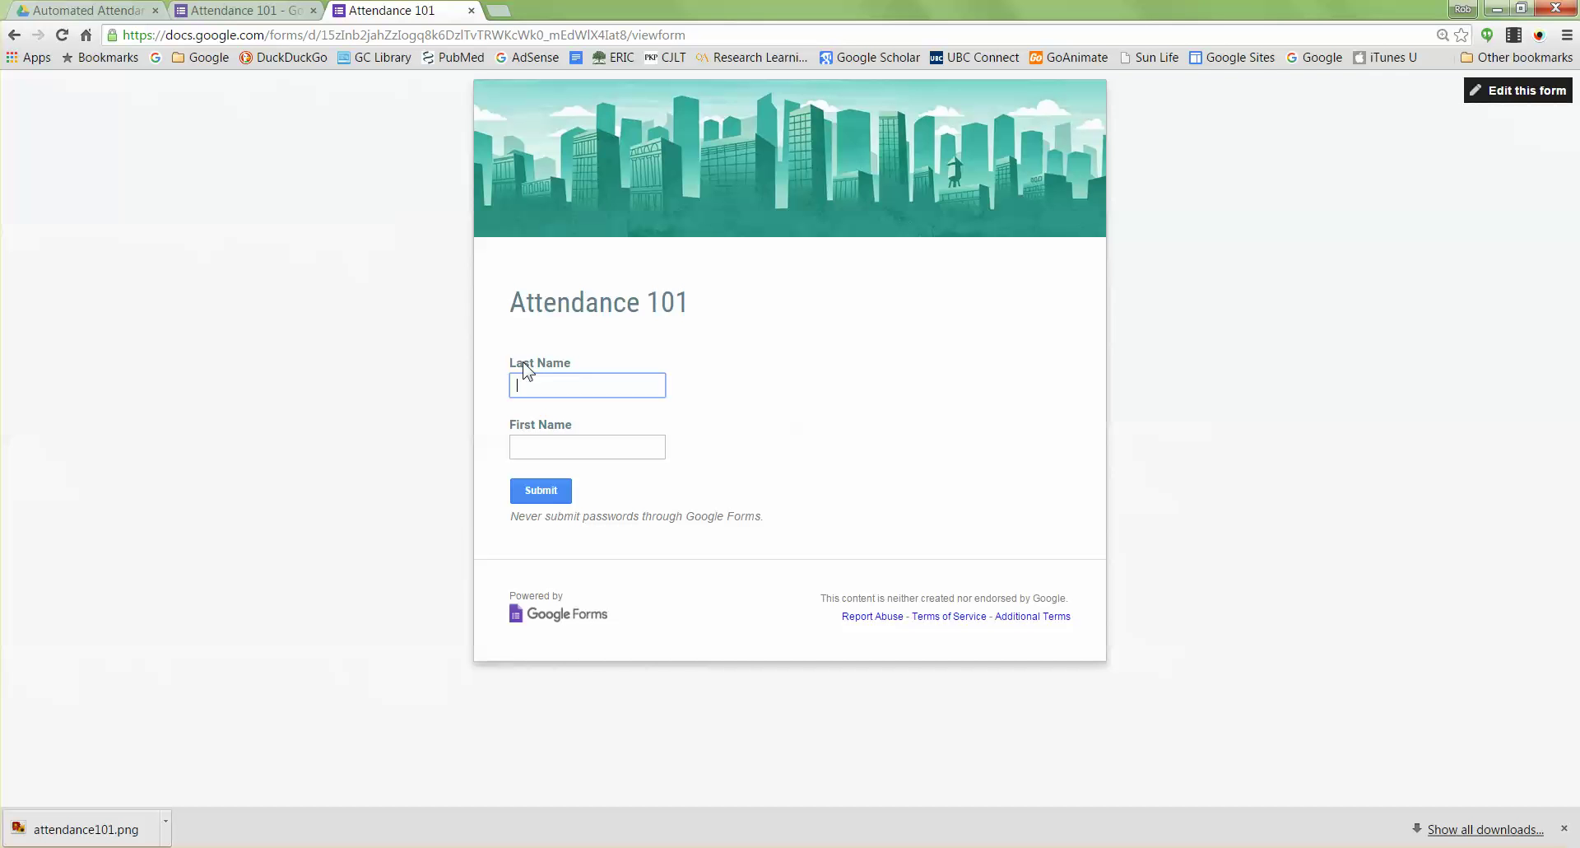
pyautogui.write('Theriault')
pyautogui.press('Tab')
pyautogui.write('Ro')
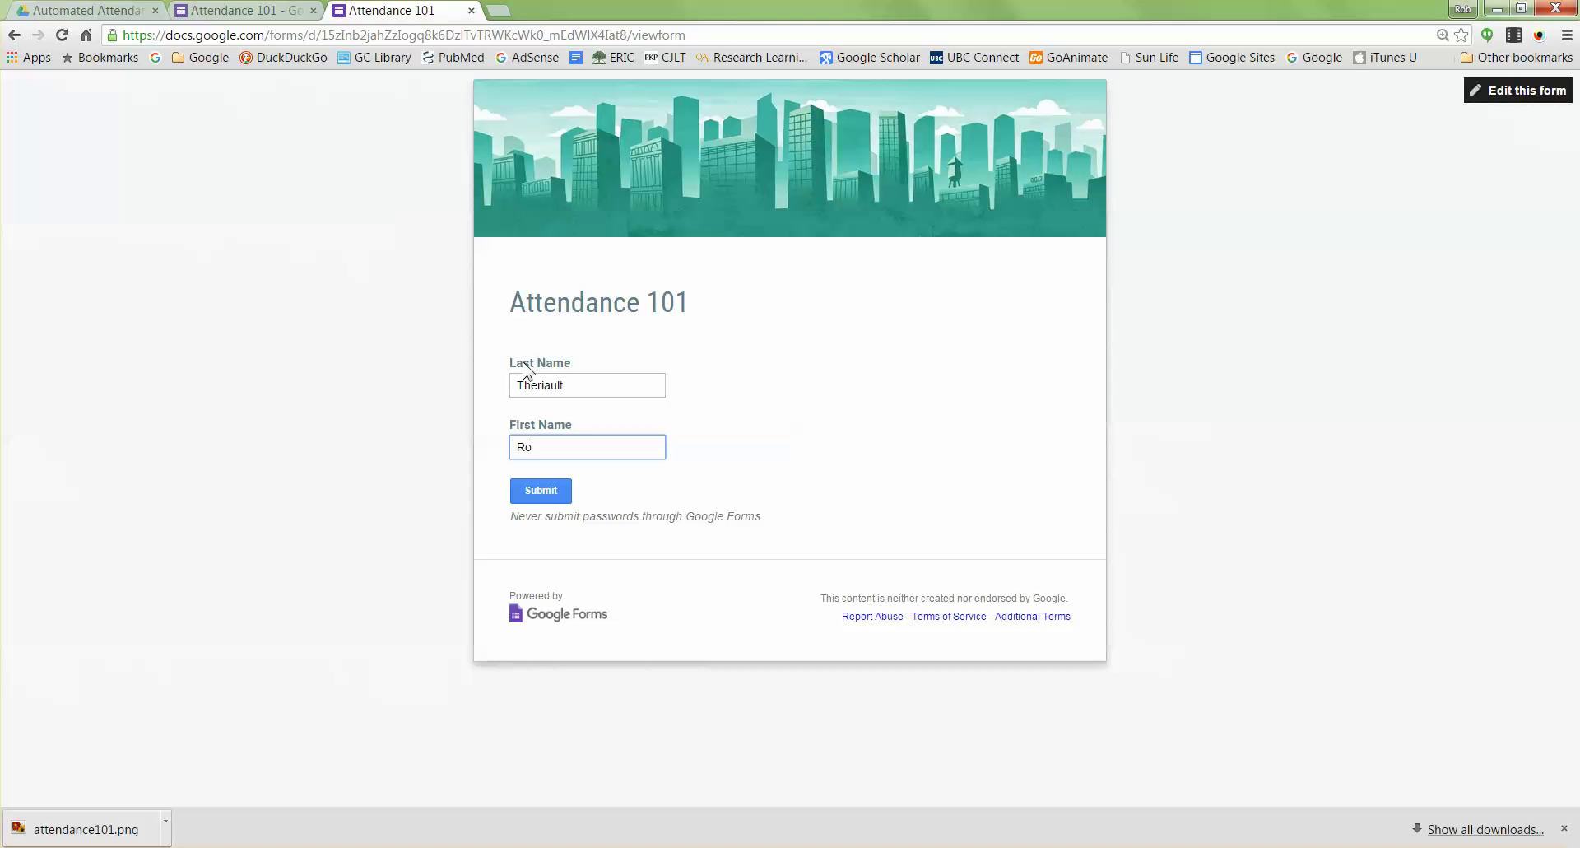
pyautogui.click(532, 488)
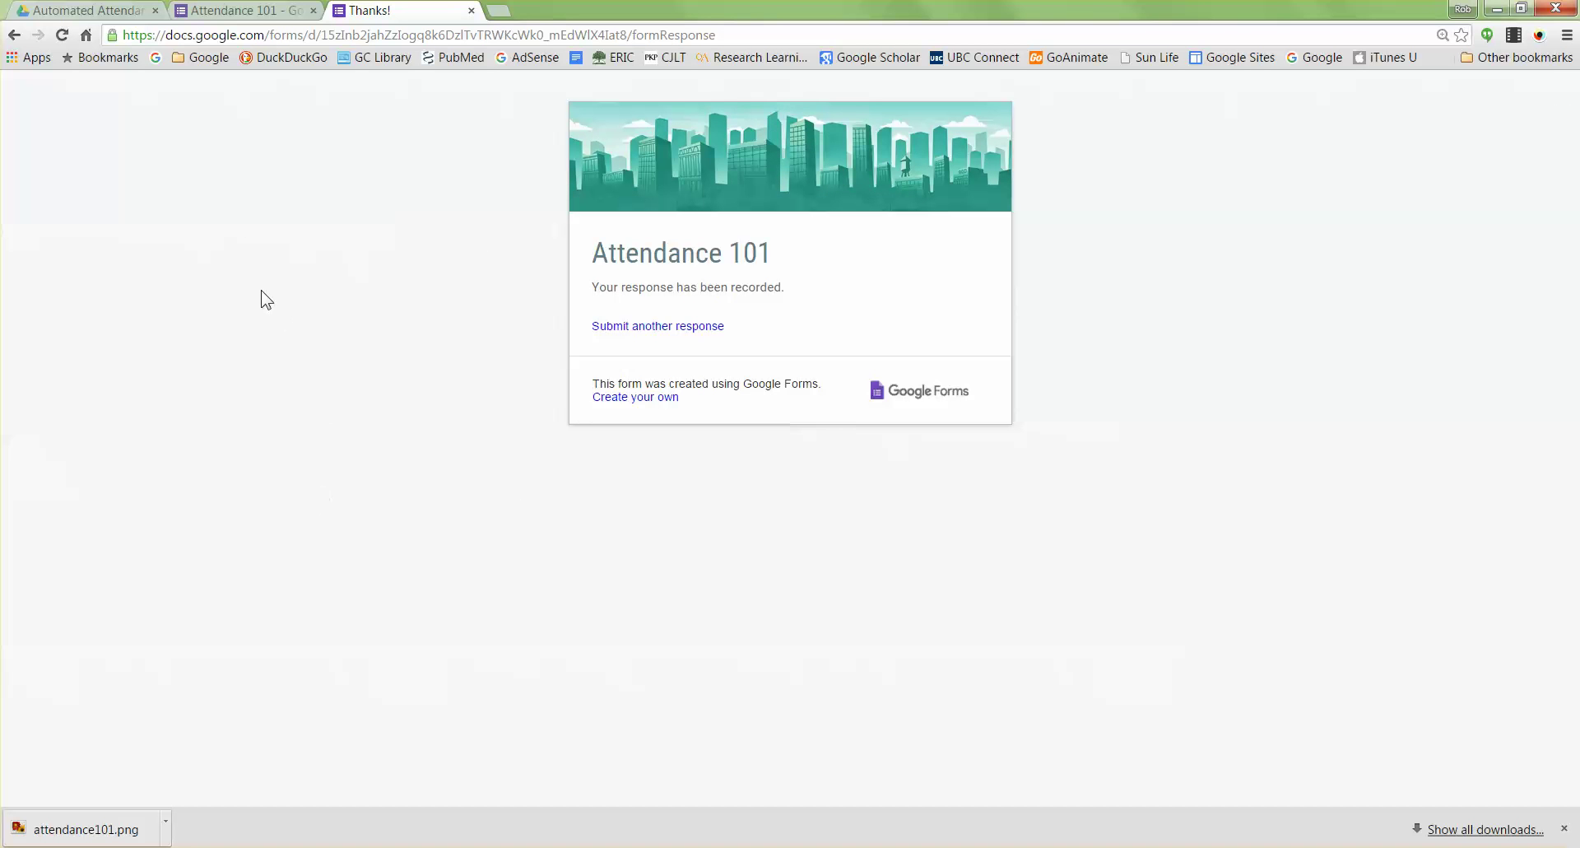
# - Open the Attendance 101 (Responses) spreadsheet from the Drive folder and check the submitted entry's timestamp, last name and first name
pyautogui.click(56, 18)
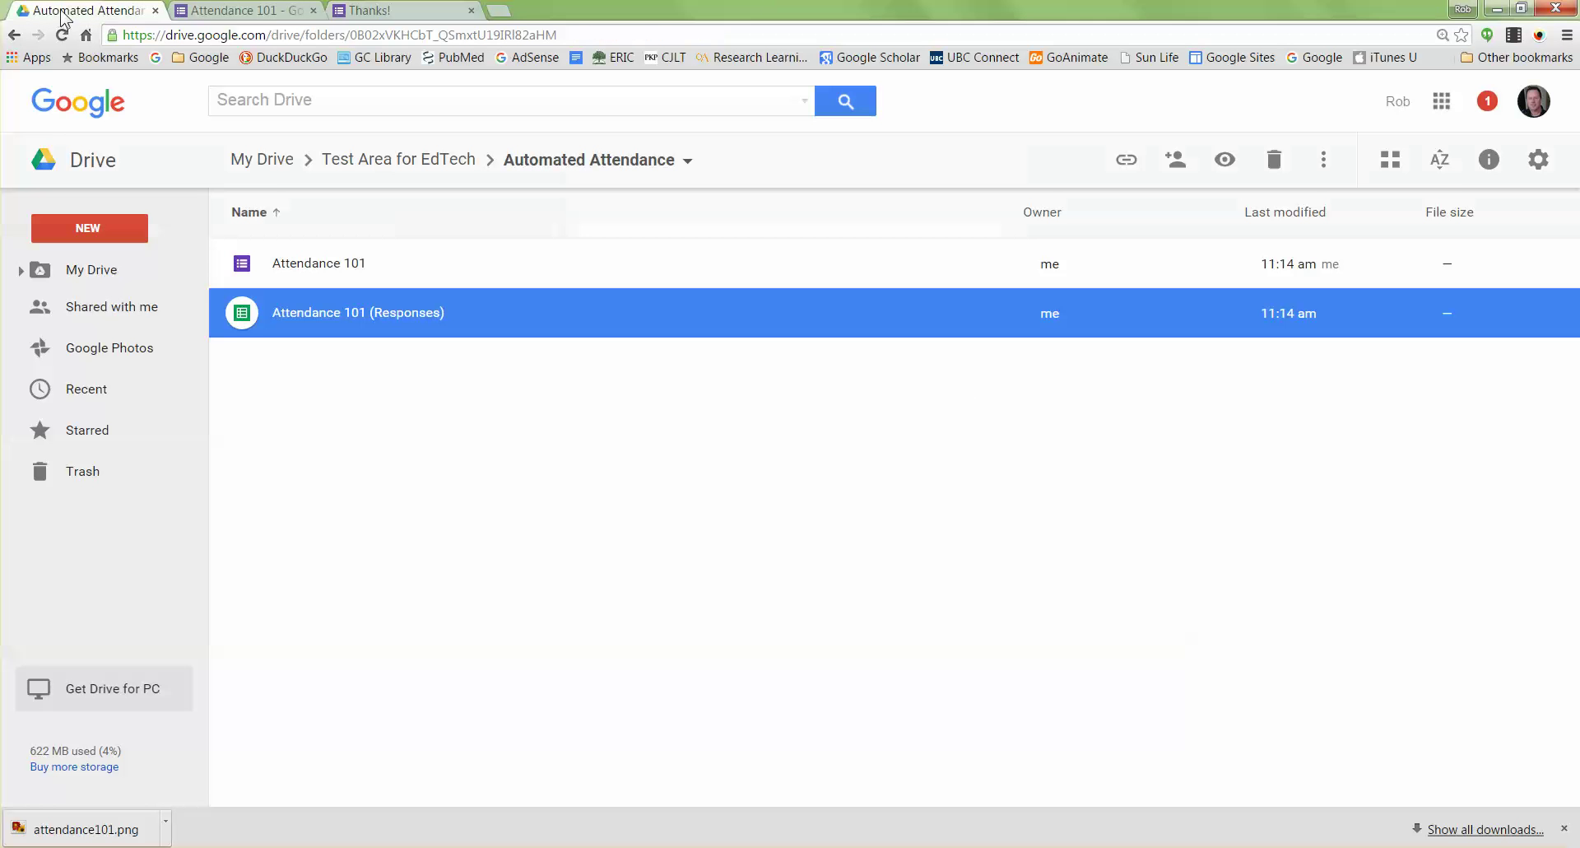
pyautogui.click(328, 263)
pyautogui.click(325, 321)
pyautogui.doubleClick(242, 312)
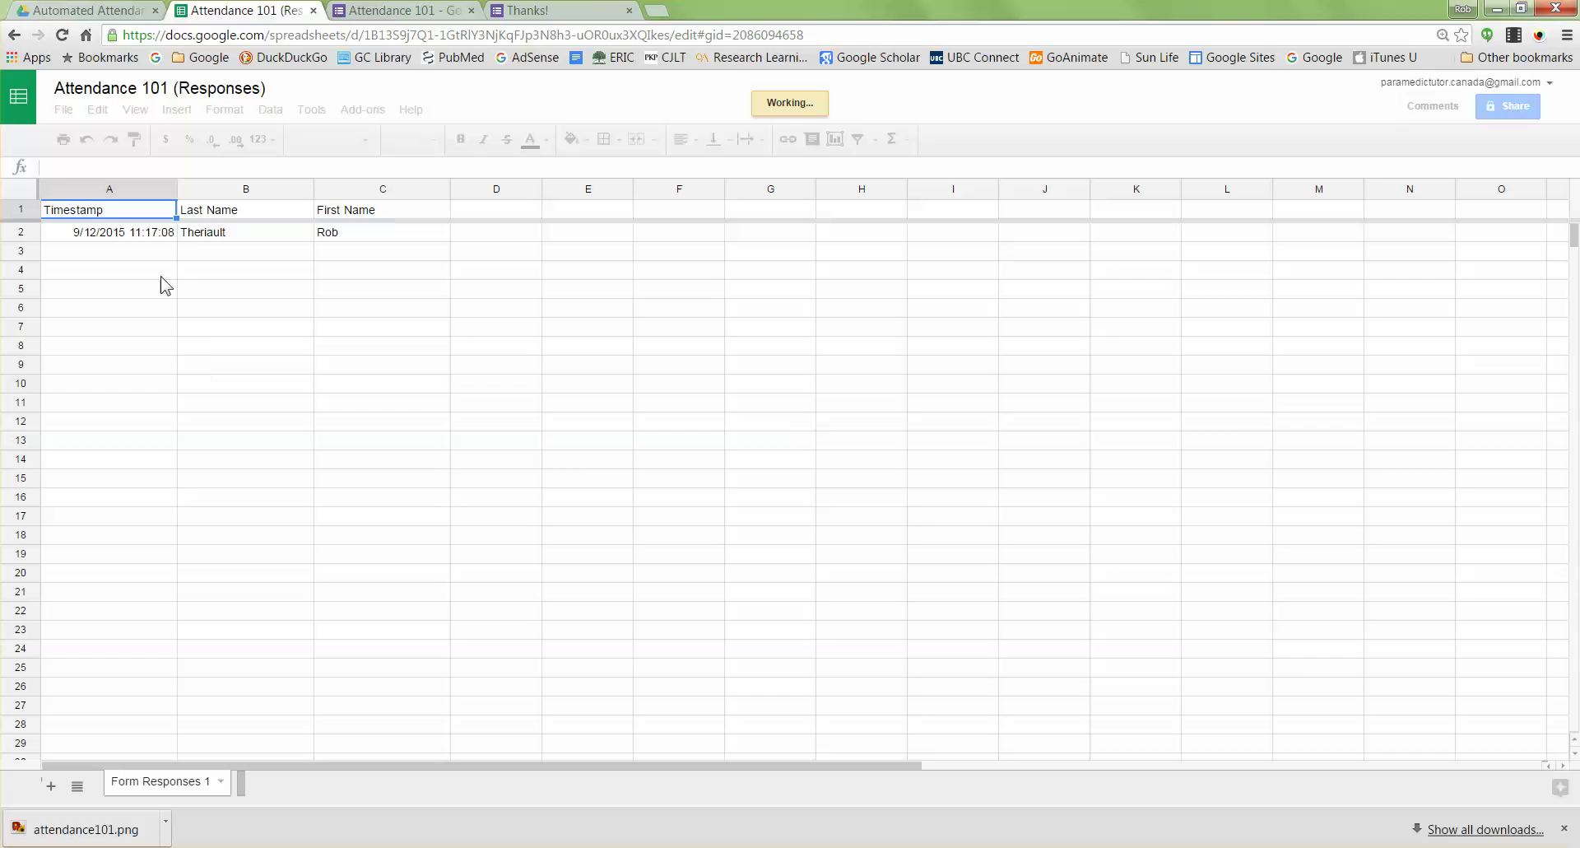
pyautogui.click(129, 232)
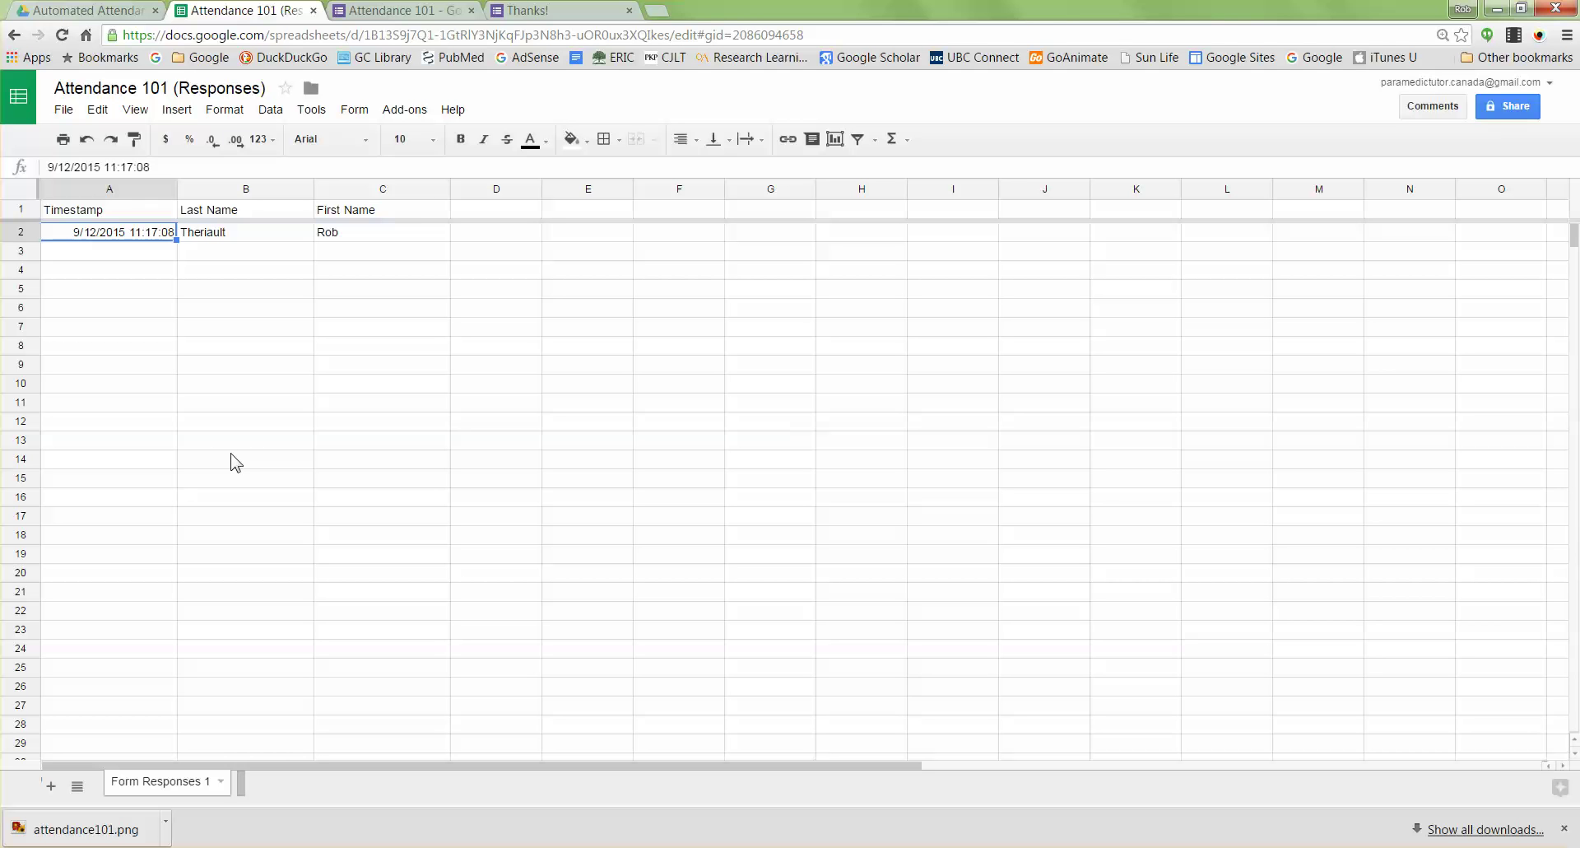
pyautogui.click(237, 234)
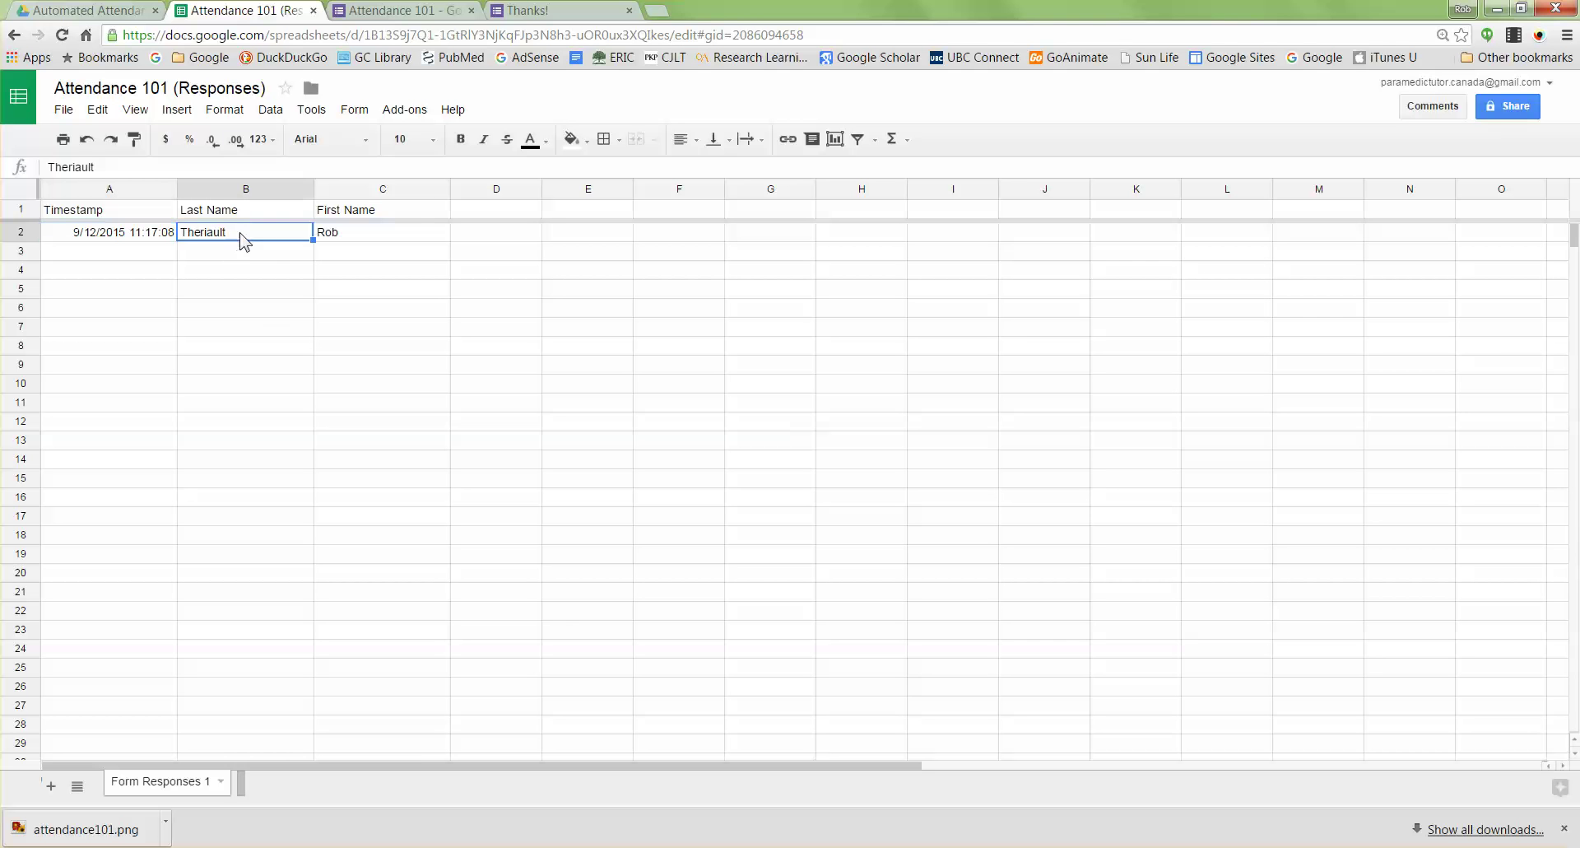
pyautogui.click(331, 235)
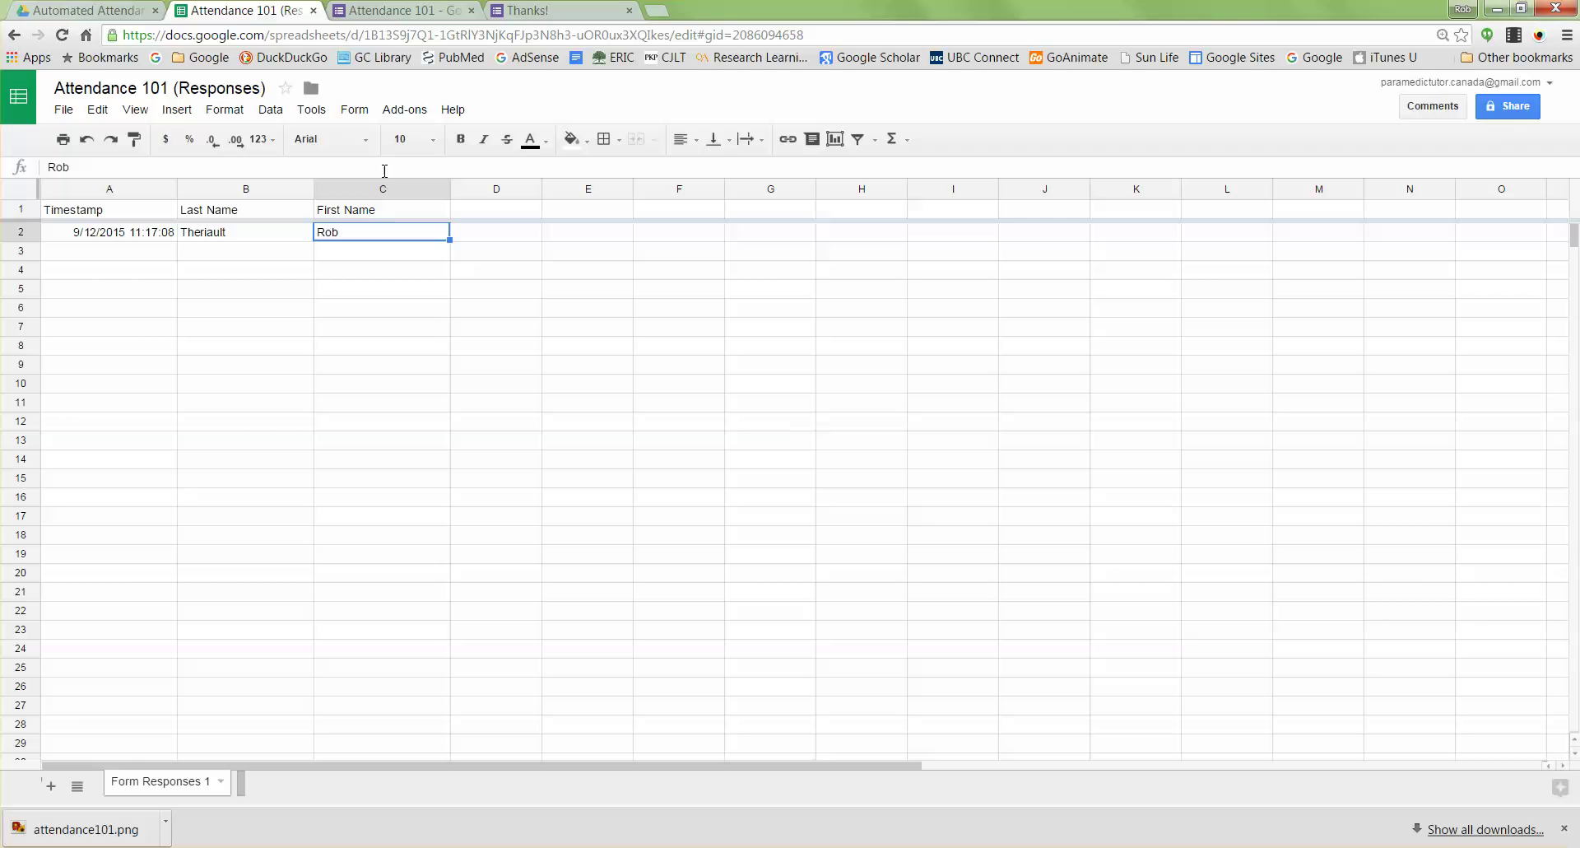
# - Revisit the Drive folder and response sheet, and view the response management options in the Attendance 101 form editor
pyautogui.click(127, 17)
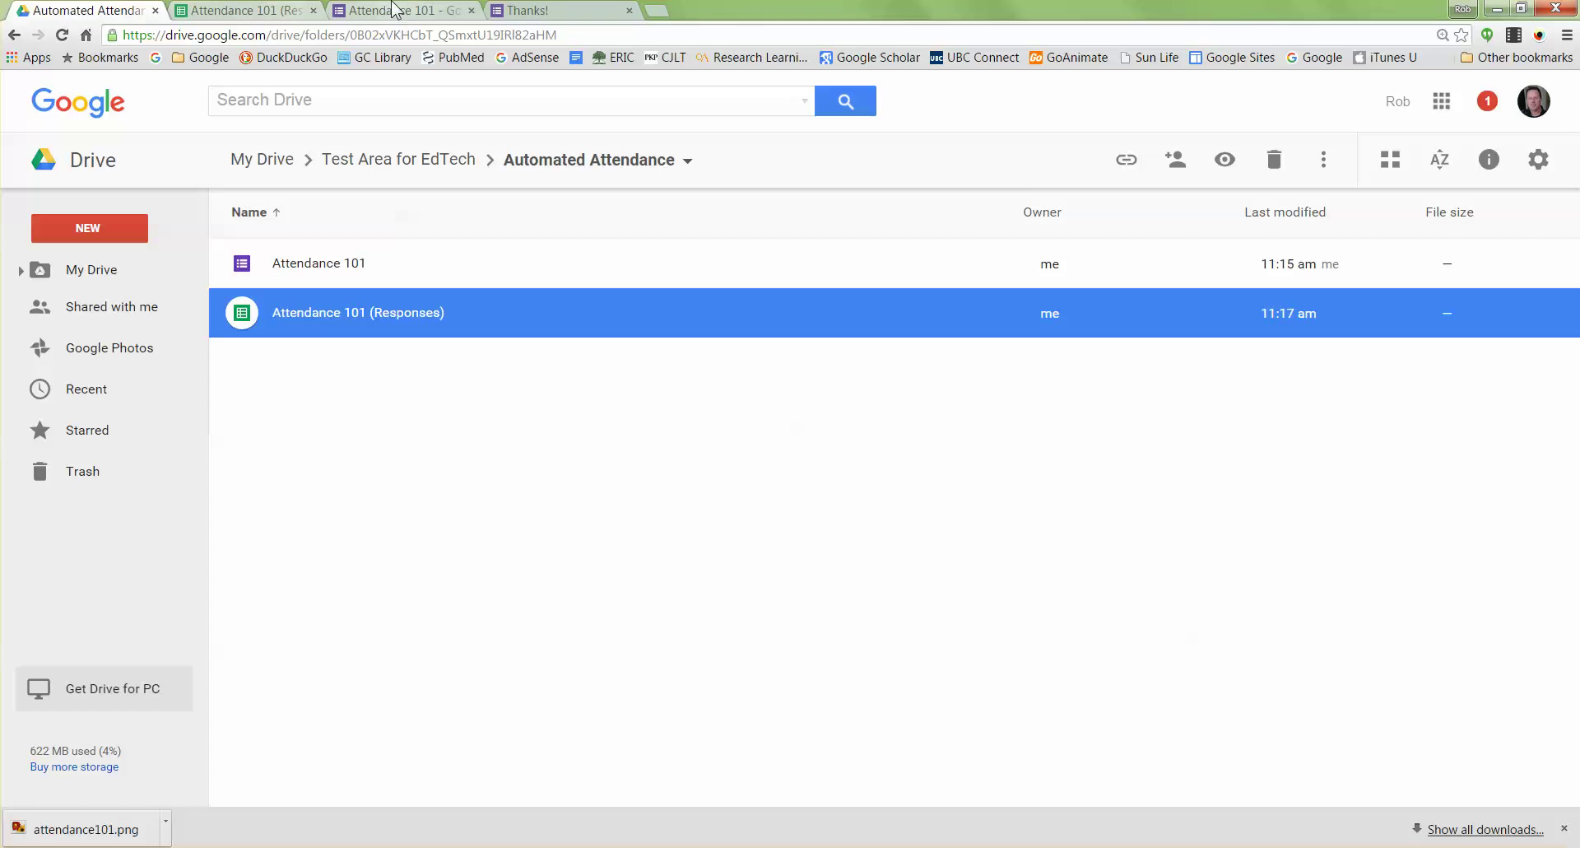
pyautogui.click(256, 11)
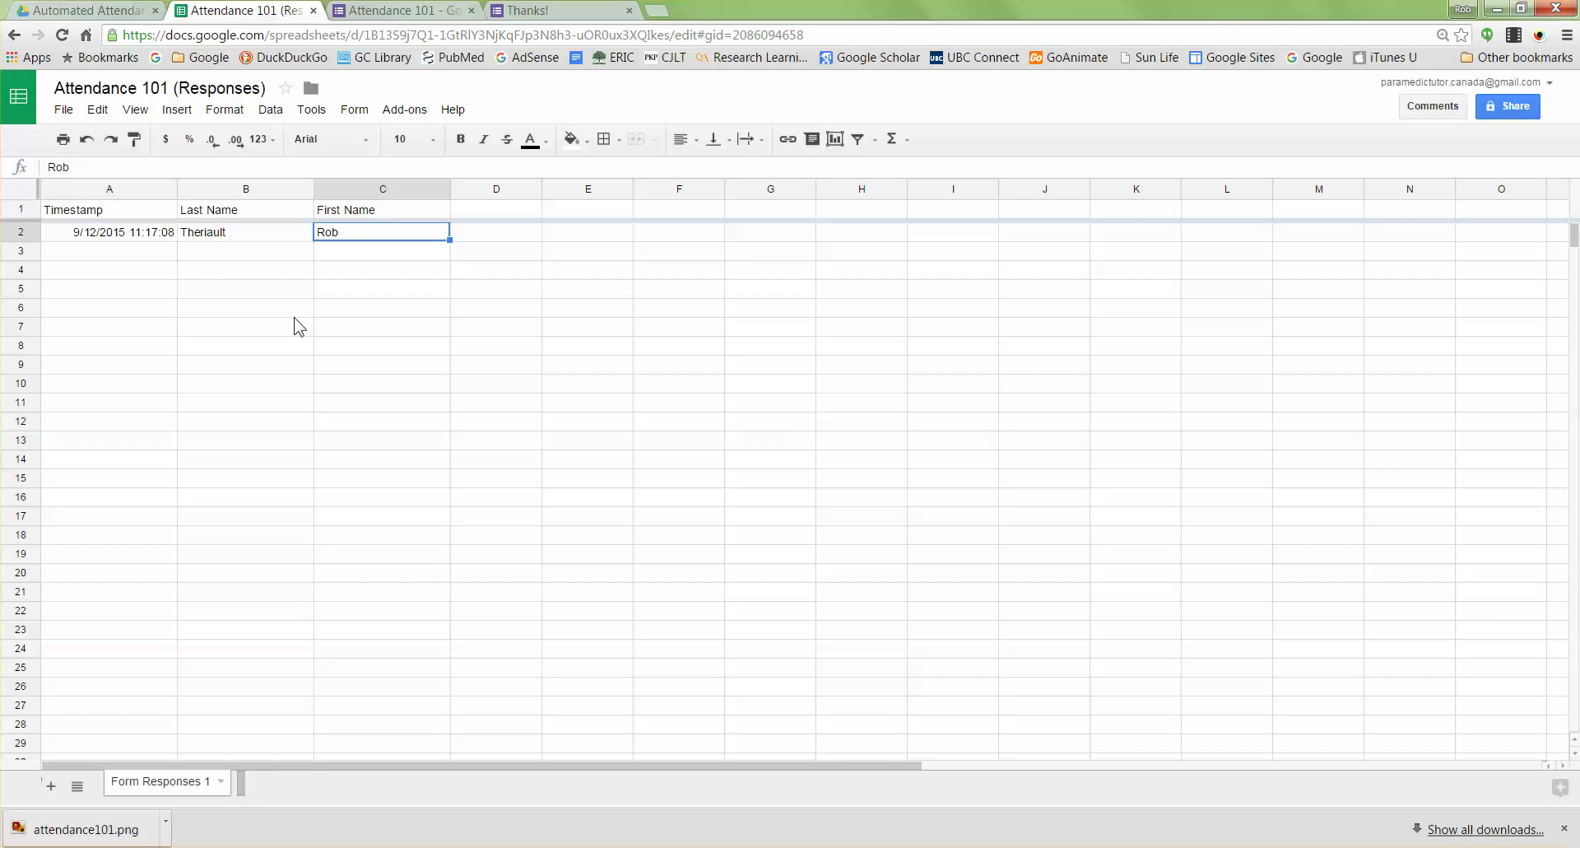
pyautogui.click(113, 18)
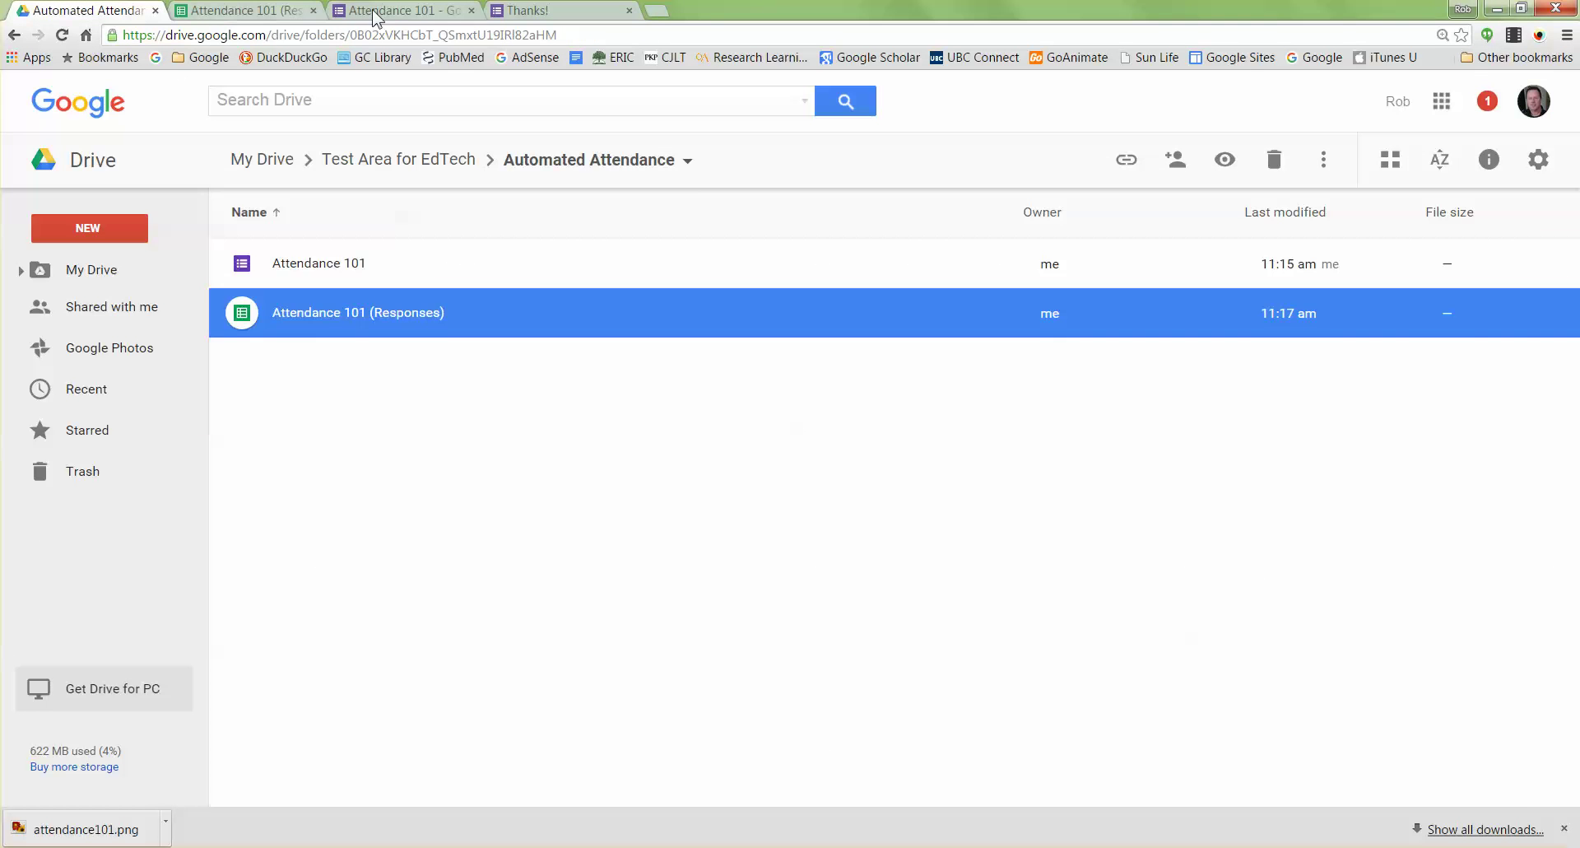
pyautogui.click(382, 17)
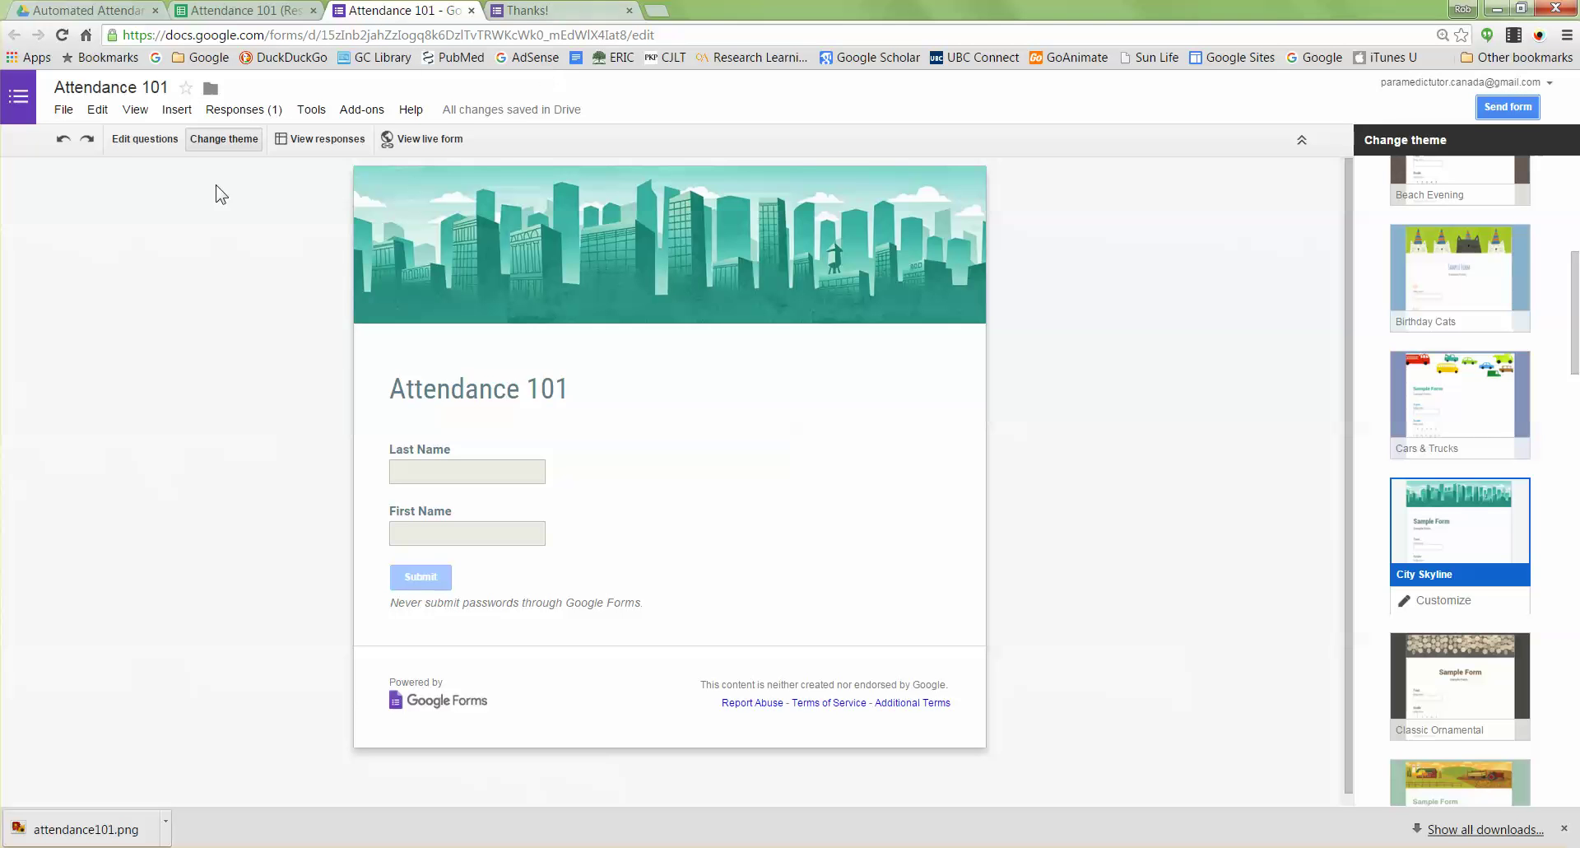
pyautogui.click(268, 111)
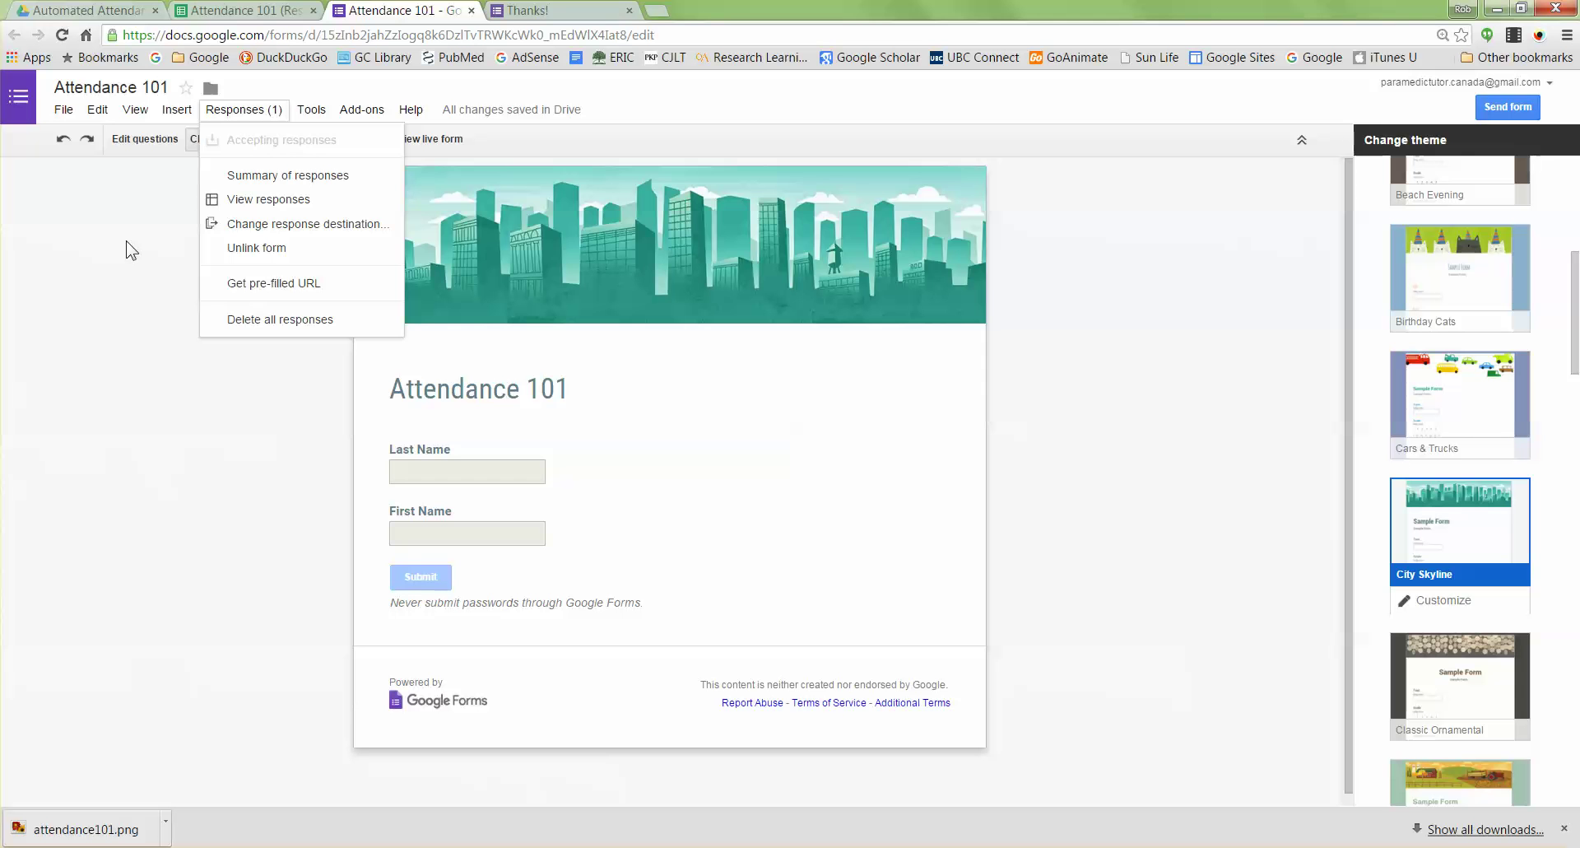
pyautogui.click(166, 295)
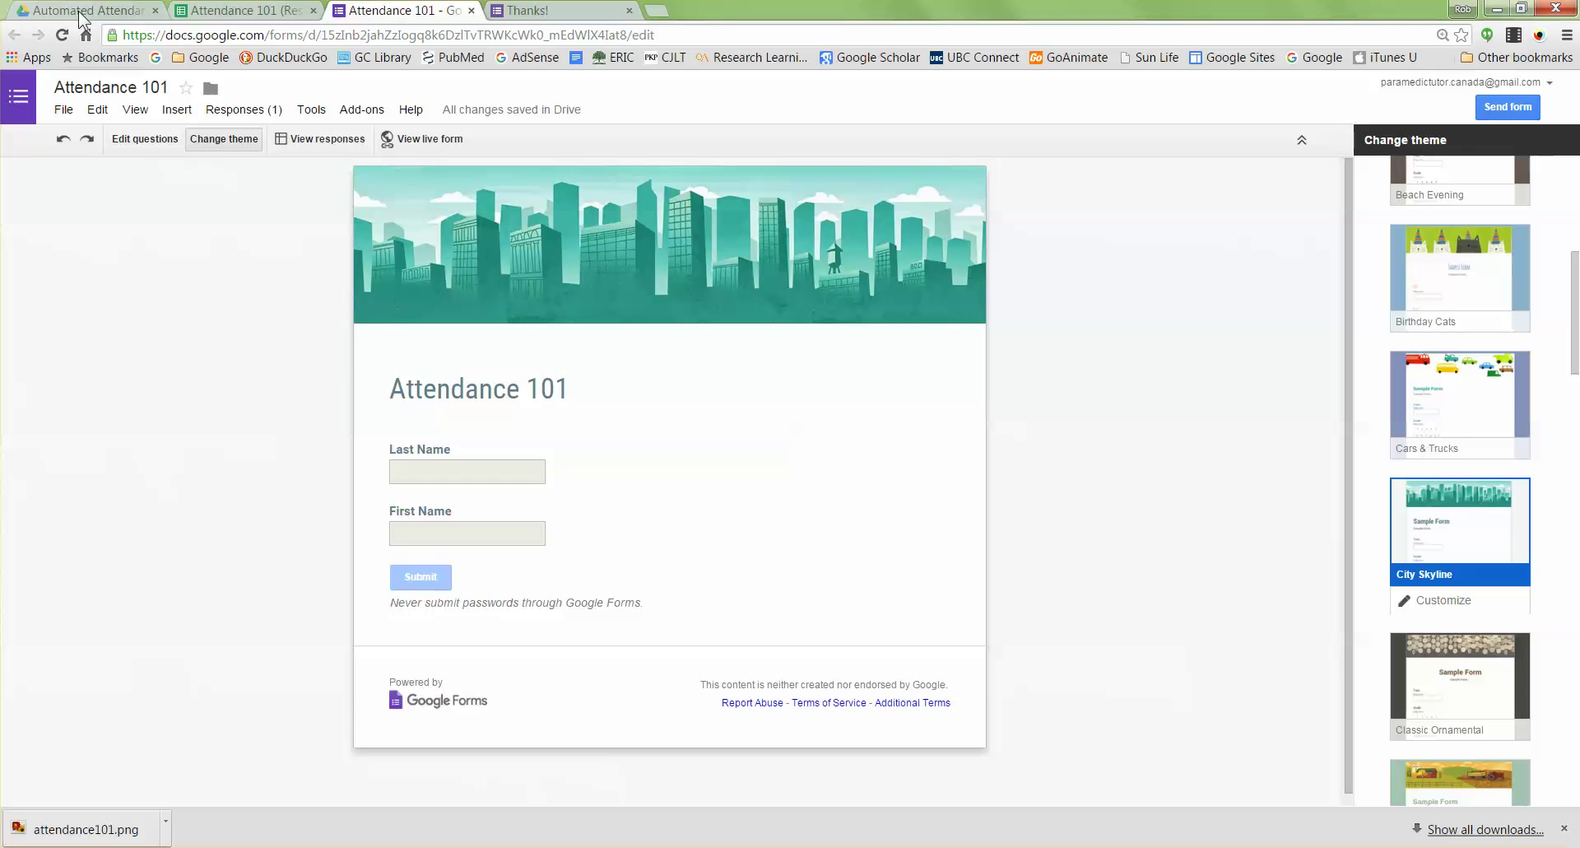
# - Look over the response spreadsheet once more and return to the Automated Attendance folder in Drive
pyautogui.click(89, 15)
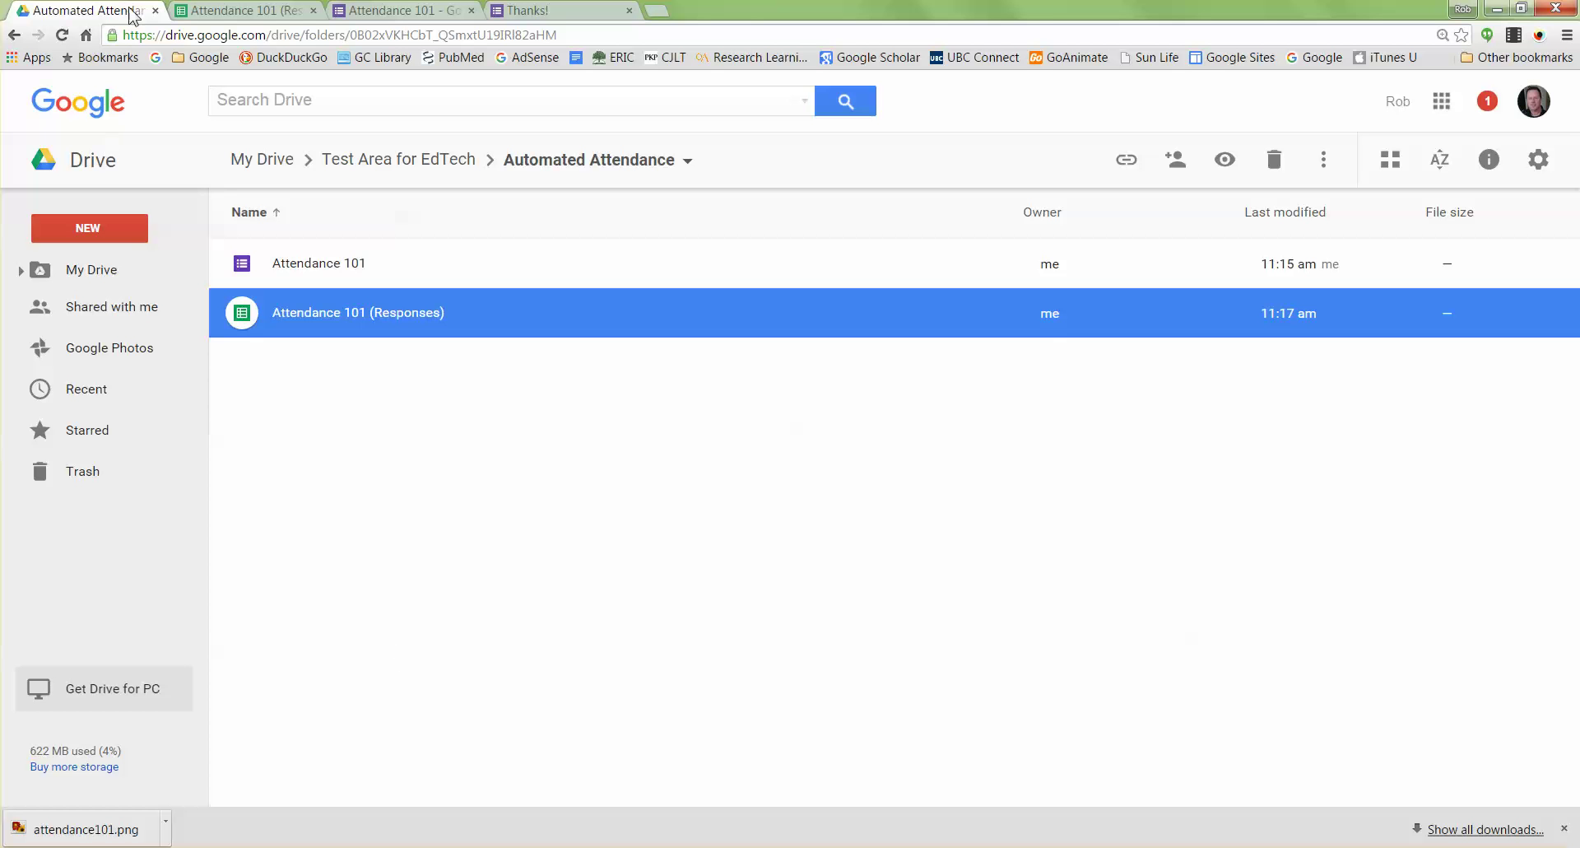
pyautogui.click(262, 18)
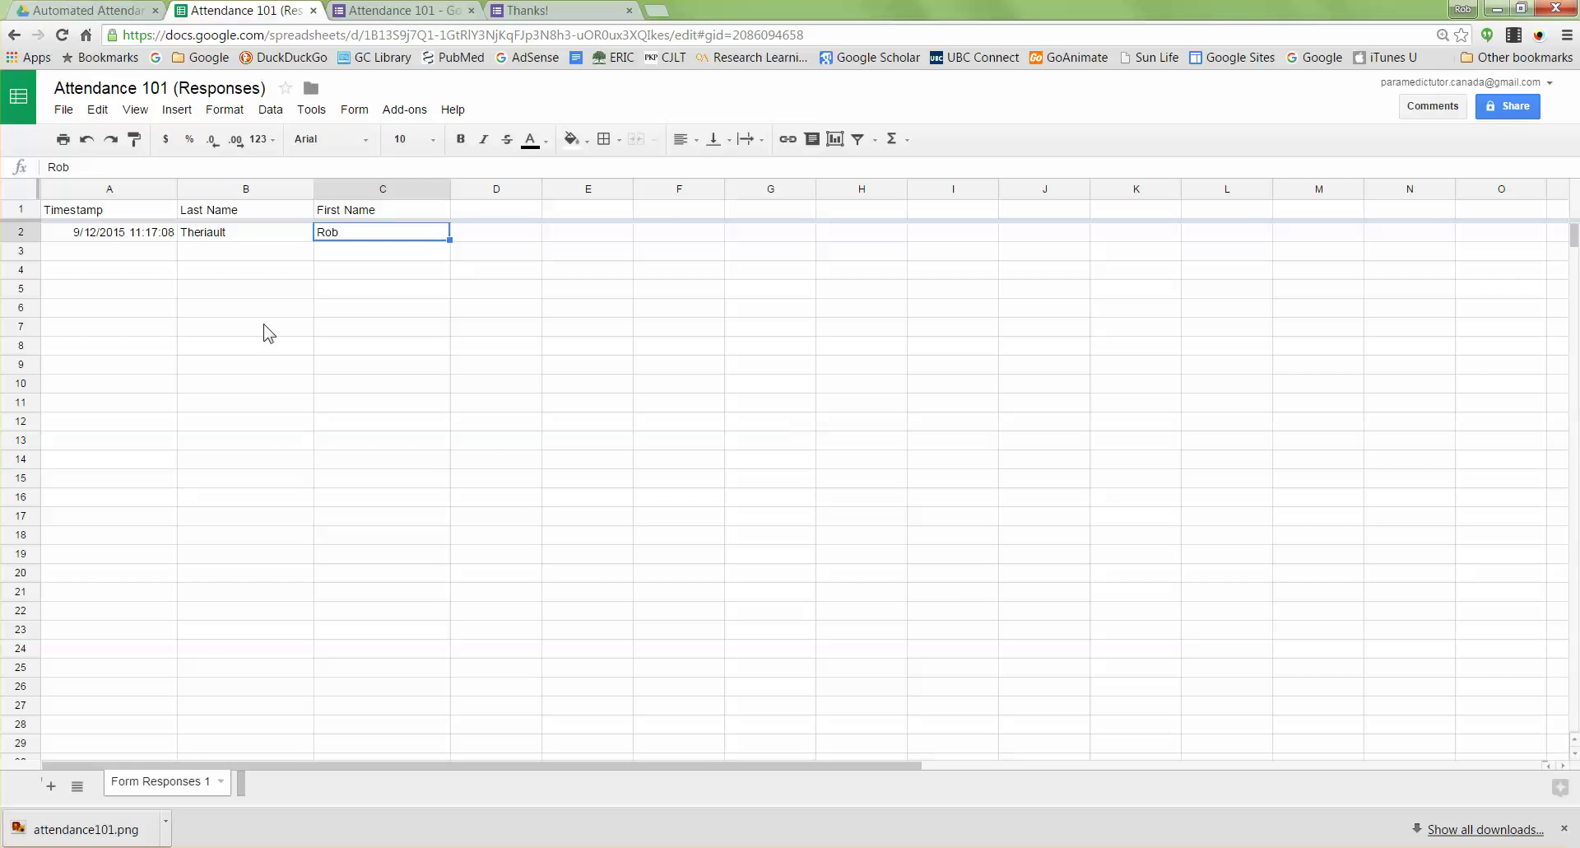
pyautogui.click(87, 11)
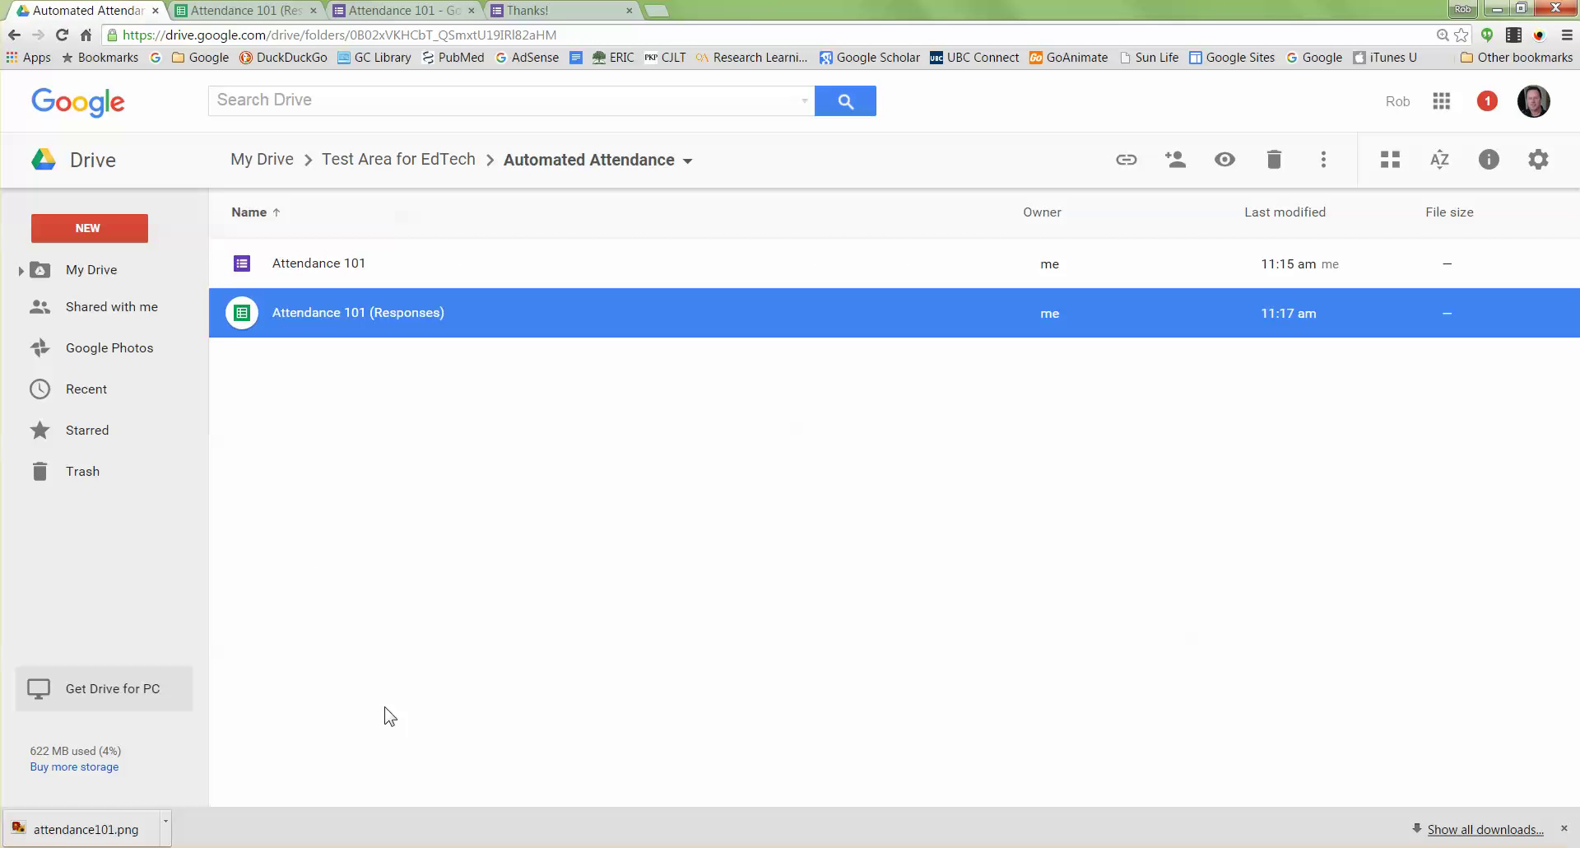